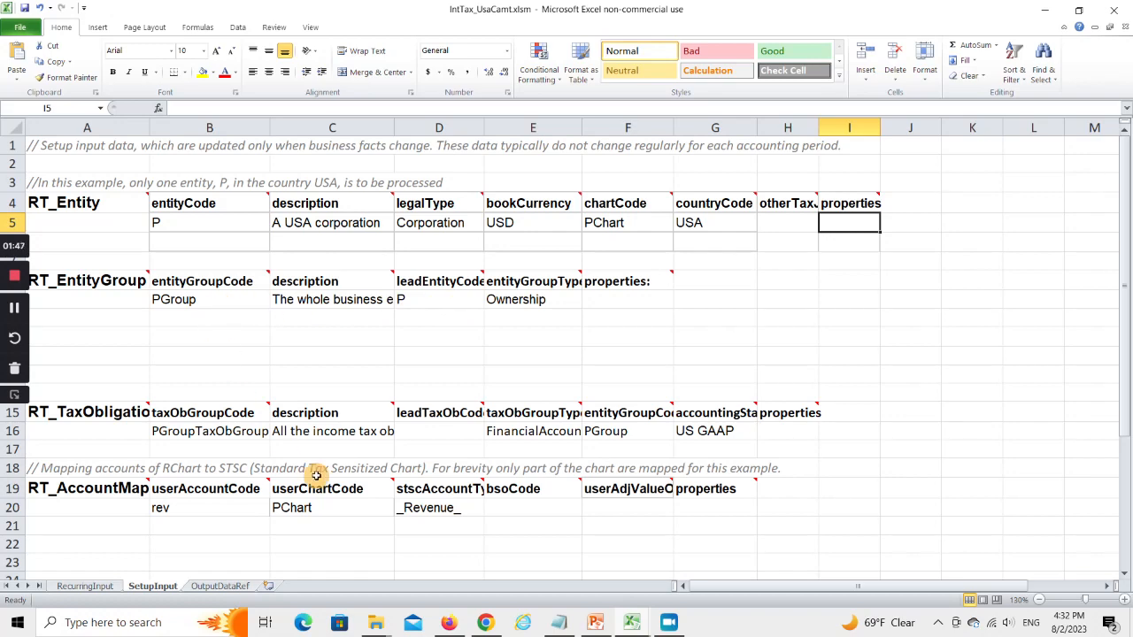
Set entity P's properties in the RT_Entity record of SetupInput to usaCamt_isApplicable=true and save the workbook
click(93, 587)
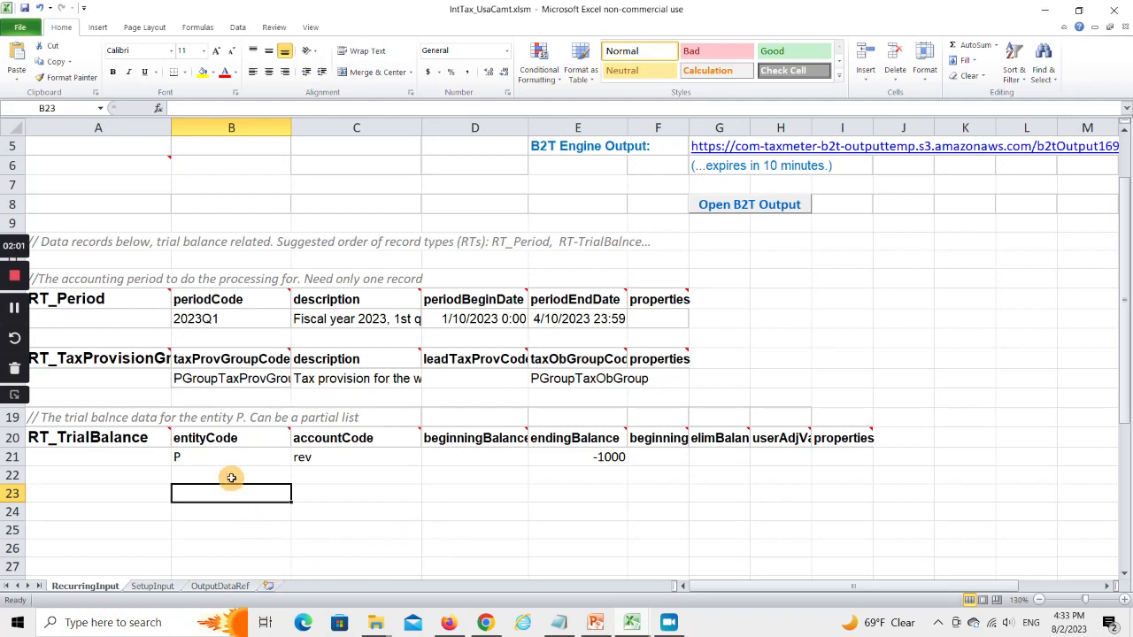
click(154, 587)
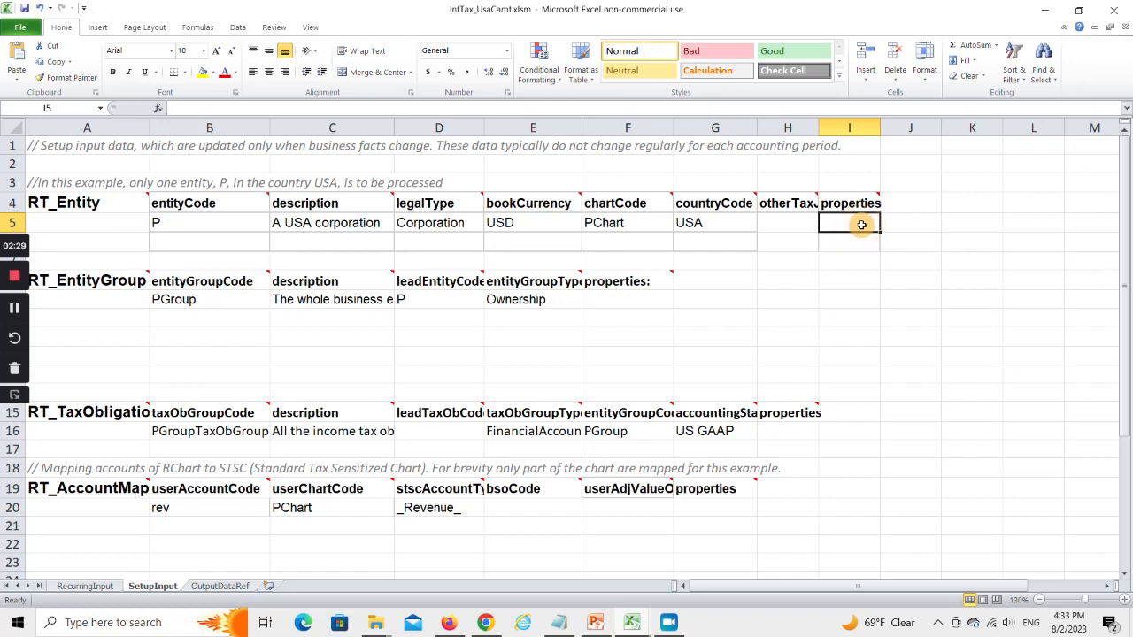
text(usaCamt_isApplicable=true)
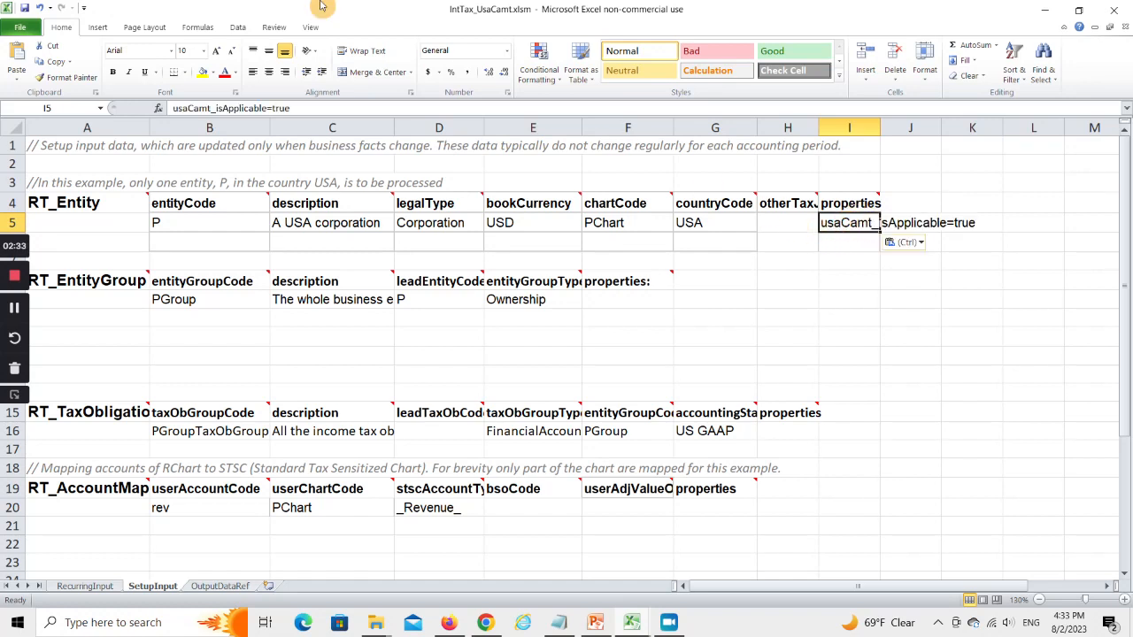
click(25, 7)
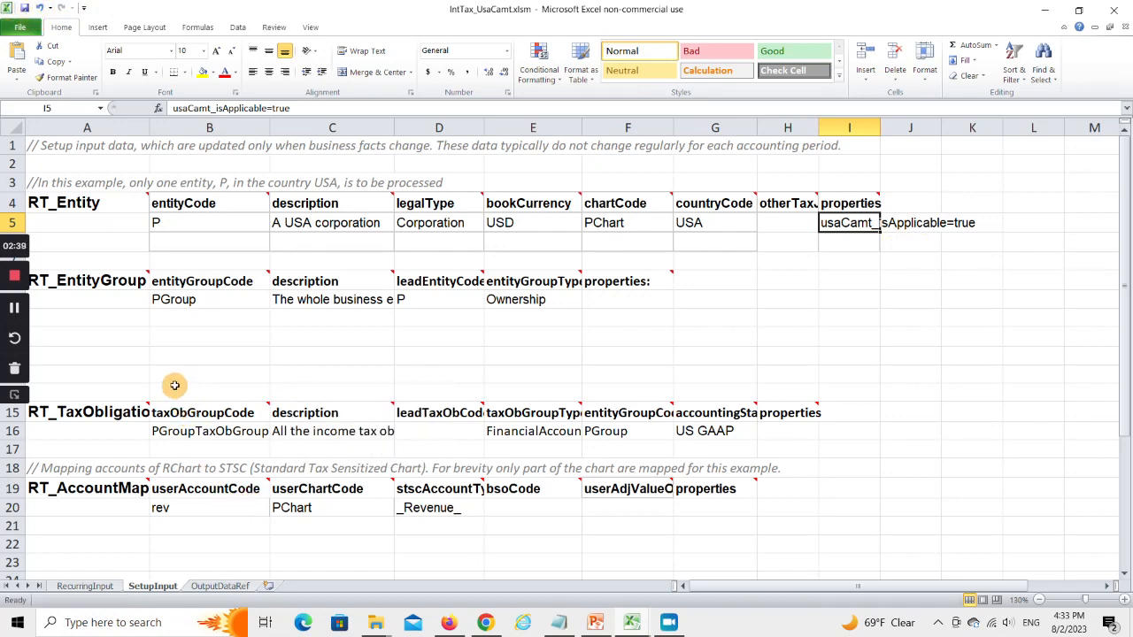
Submit the workbook from the RecurringInput sheet to TaxMeter.com for the income tax calculation and open the B2T output
click(84, 586)
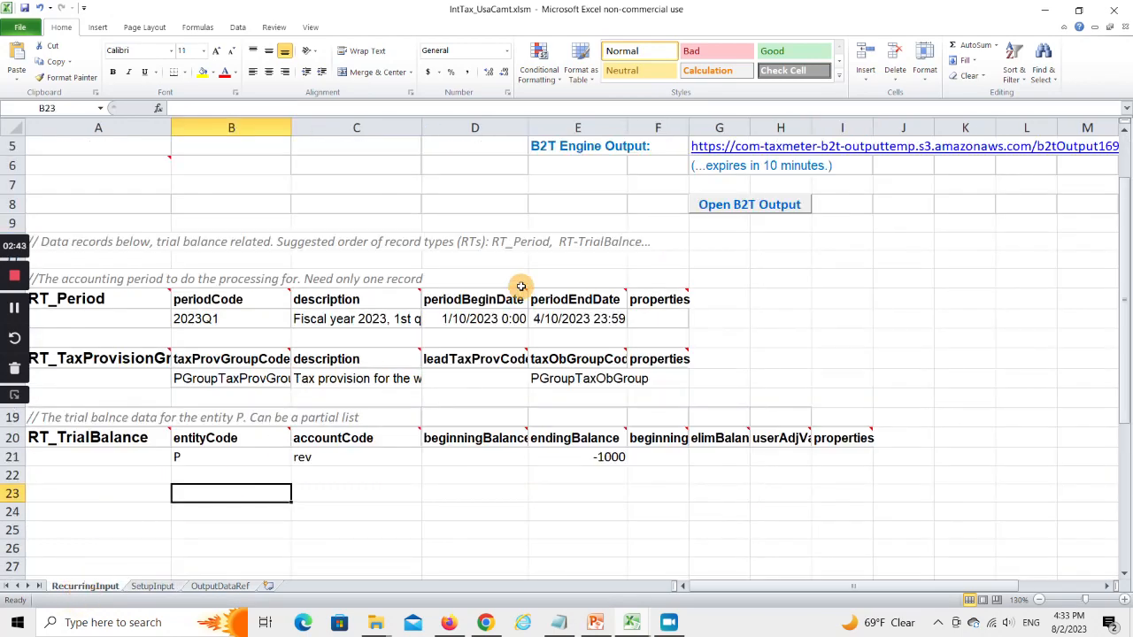
scroll(523, 260, up, 2)
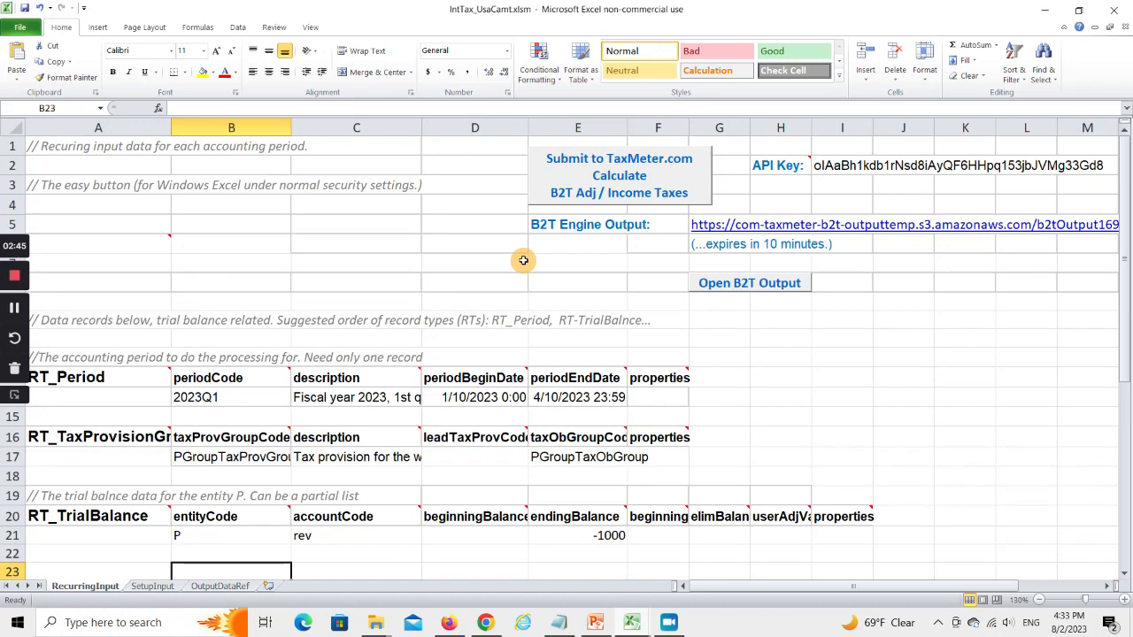
click(627, 176)
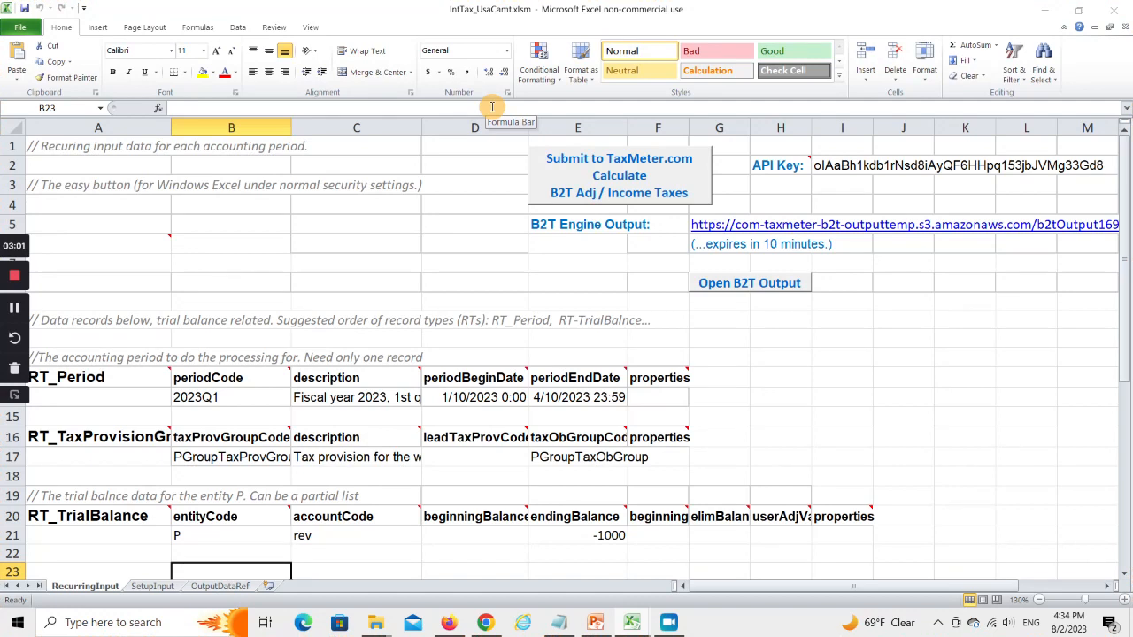
click(747, 284)
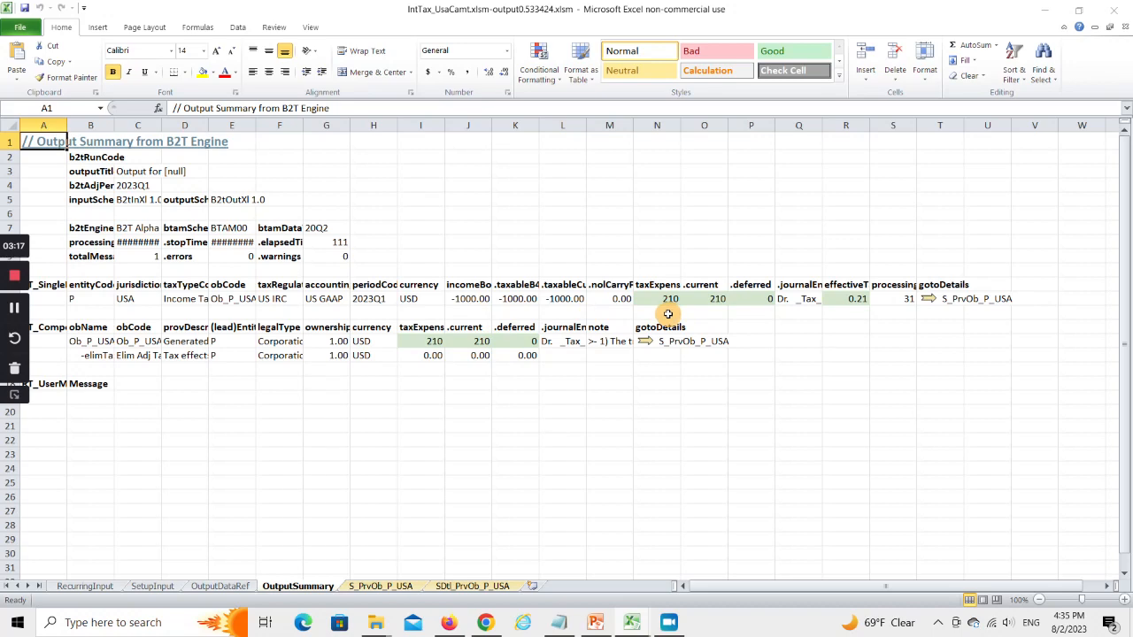
Open the S_PrvOb_P_USA provision details from the output summary and examine the current tax expense calculation
click(928, 302)
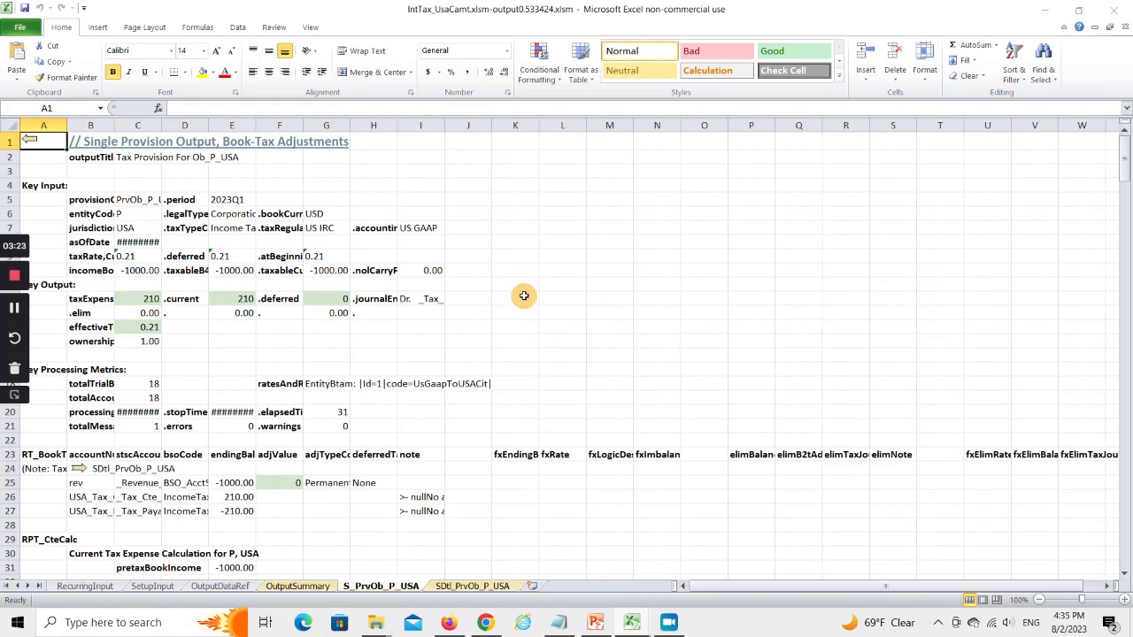
scroll(546, 272, down, 3)
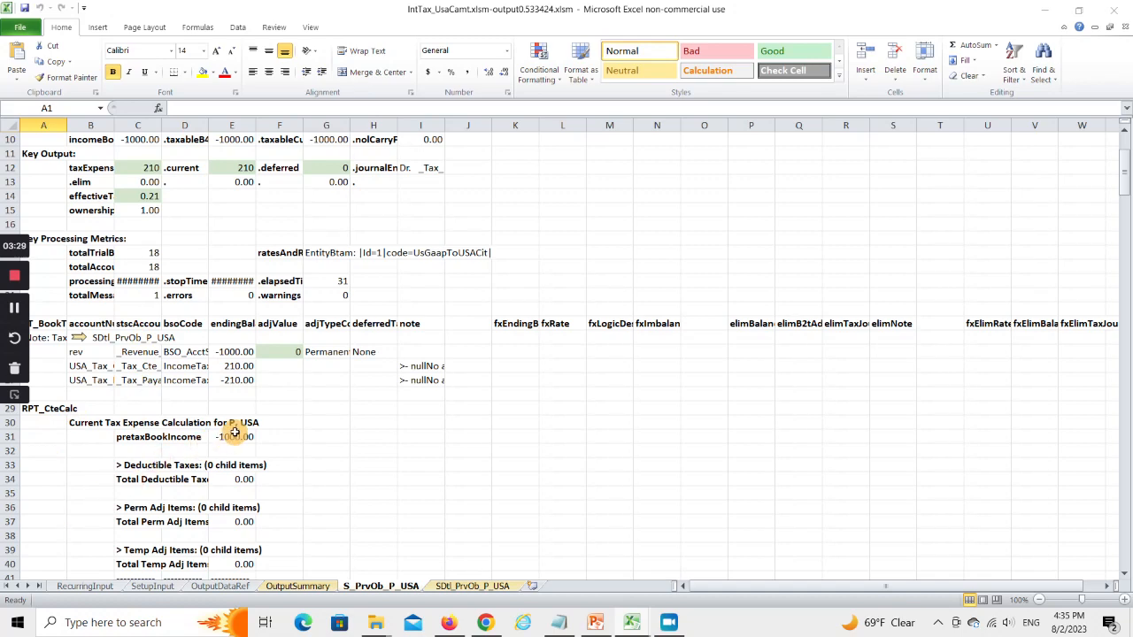
scroll(322, 428, down, 4)
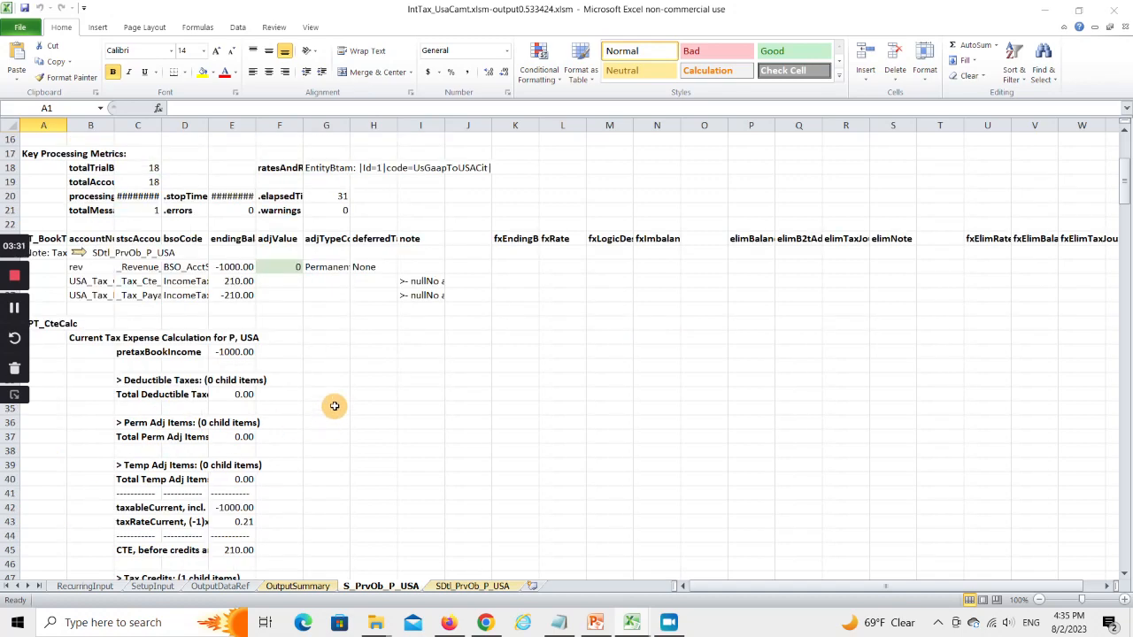
scroll(334, 402, down, 2)
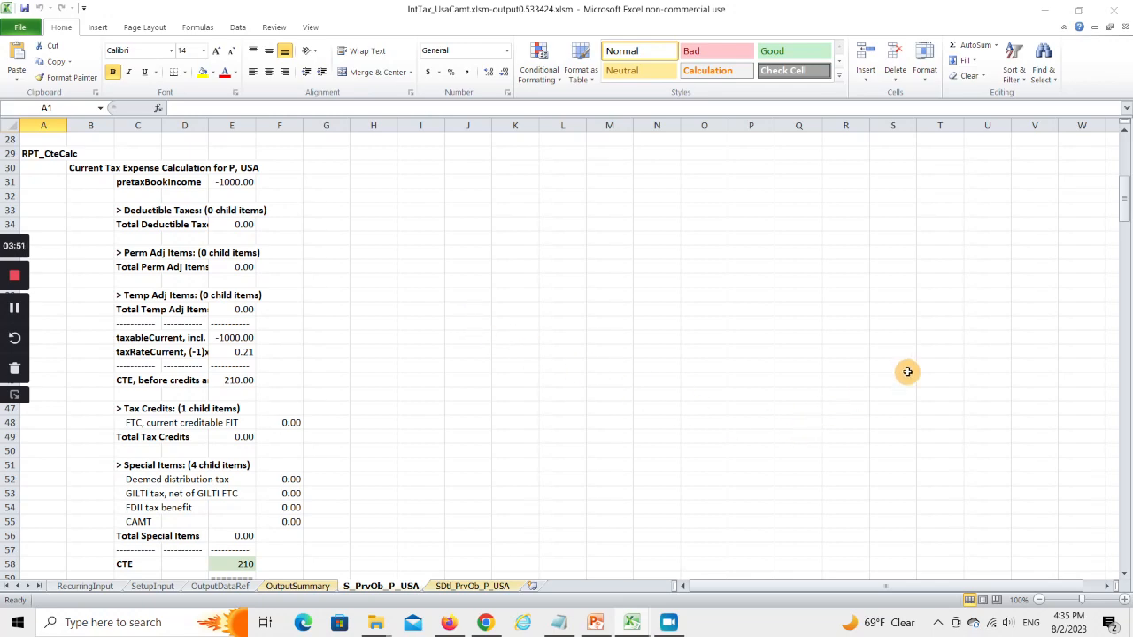
Examine the USA CAMT tax effect report for entity P, including preTaxFsi, and close the output workbook without saving
drag(1124, 210, 1032, 527)
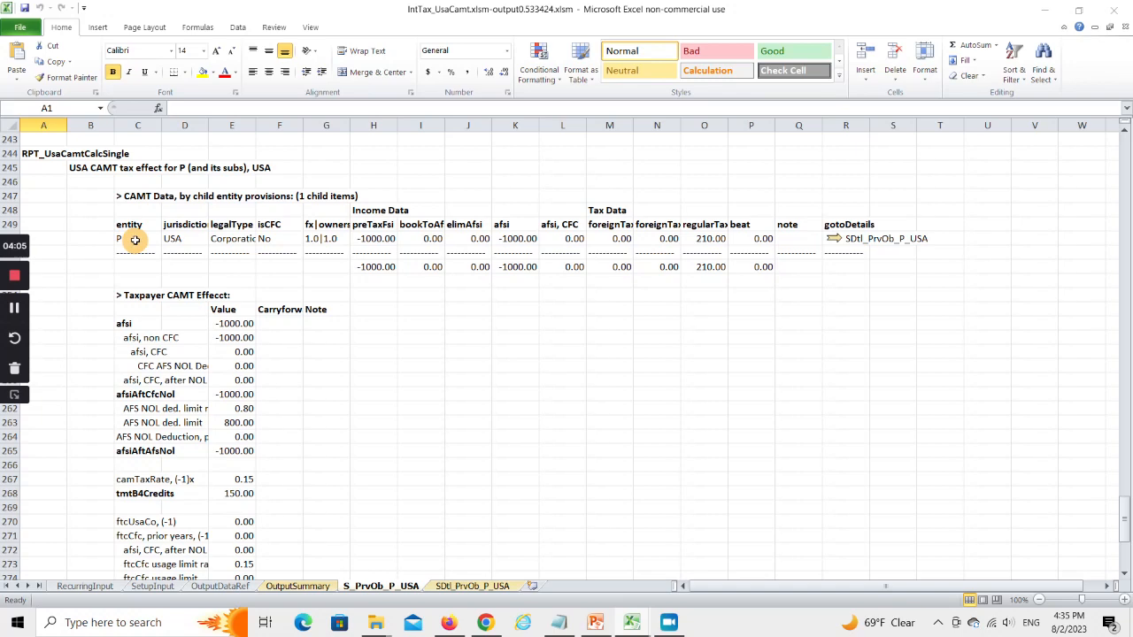
click(370, 223)
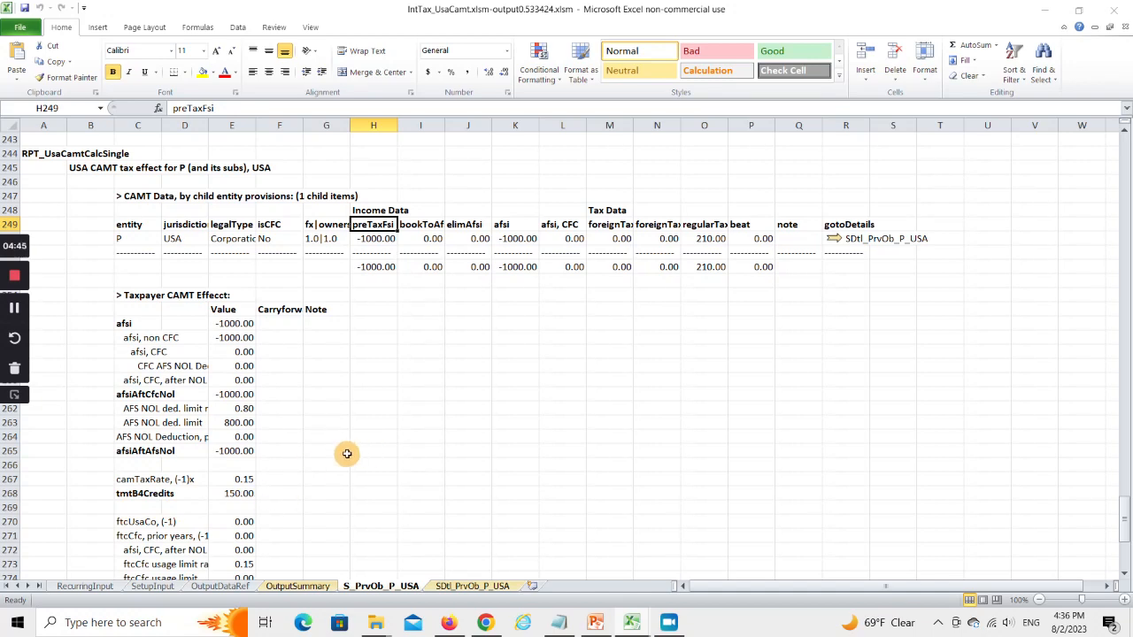
key(Down)
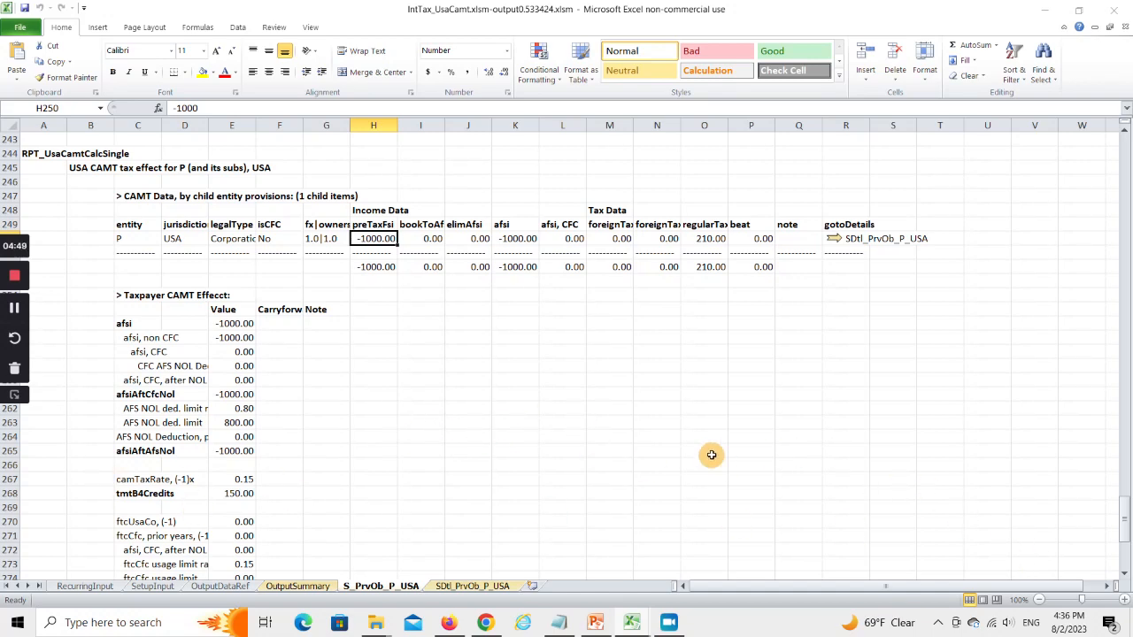
drag(1122, 529, 1124, 549)
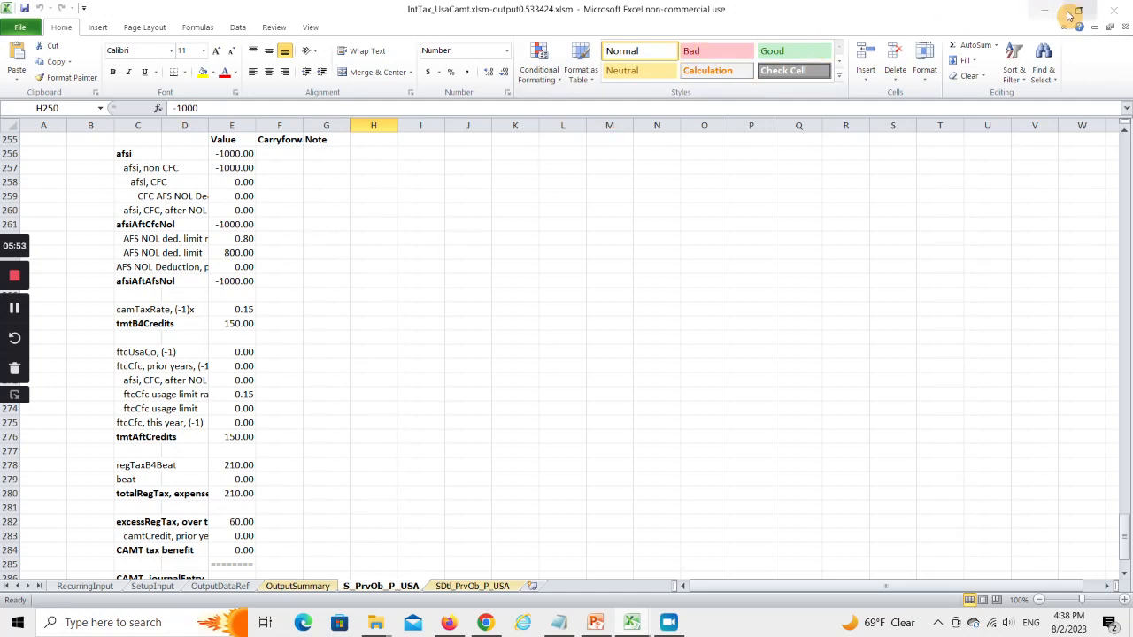
click(1101, 16)
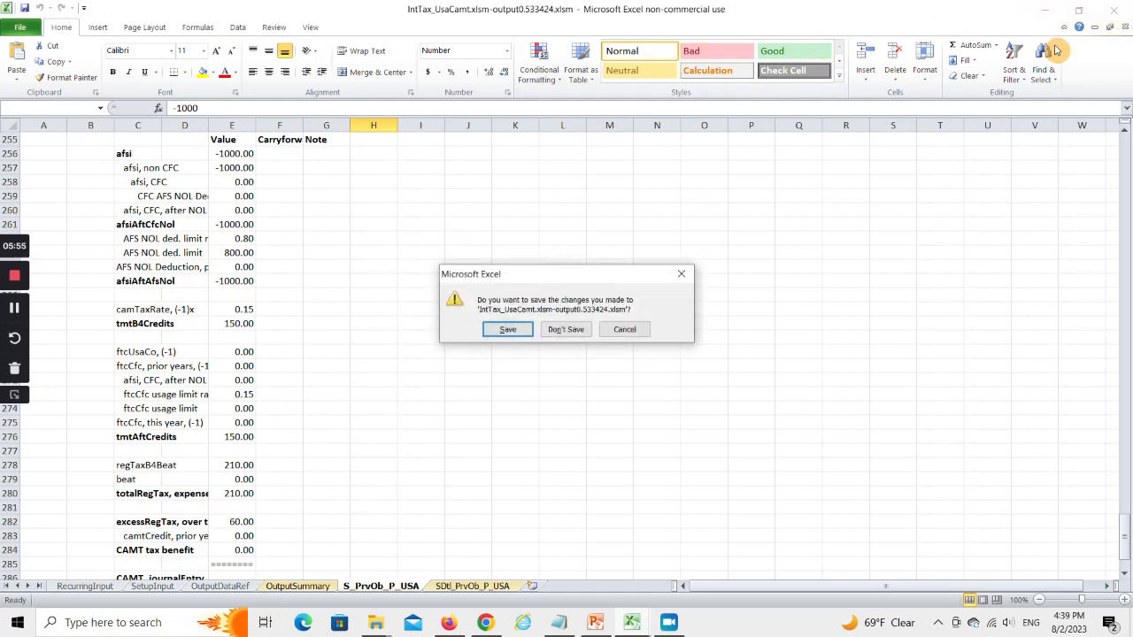
click(559, 331)
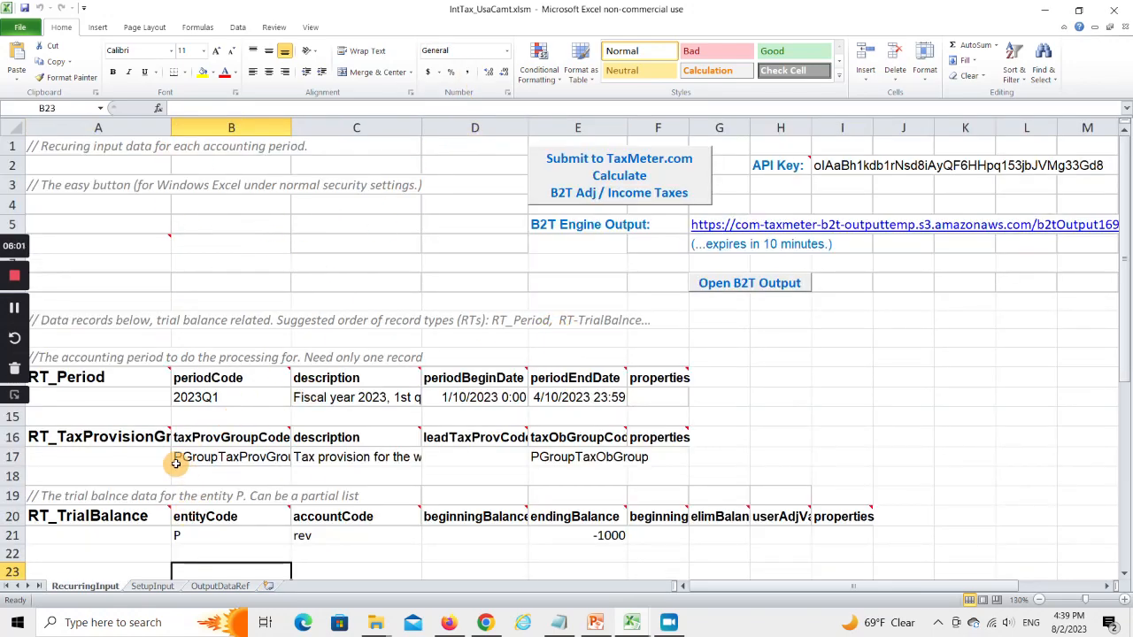
Add trial balance records for entity P below the rev row, with ending balances acrdInc 500, penExp 100 and fWhtExp 10
click(1124, 575)
click(1124, 575)
click(1123, 575)
click(1124, 575)
click(1124, 576)
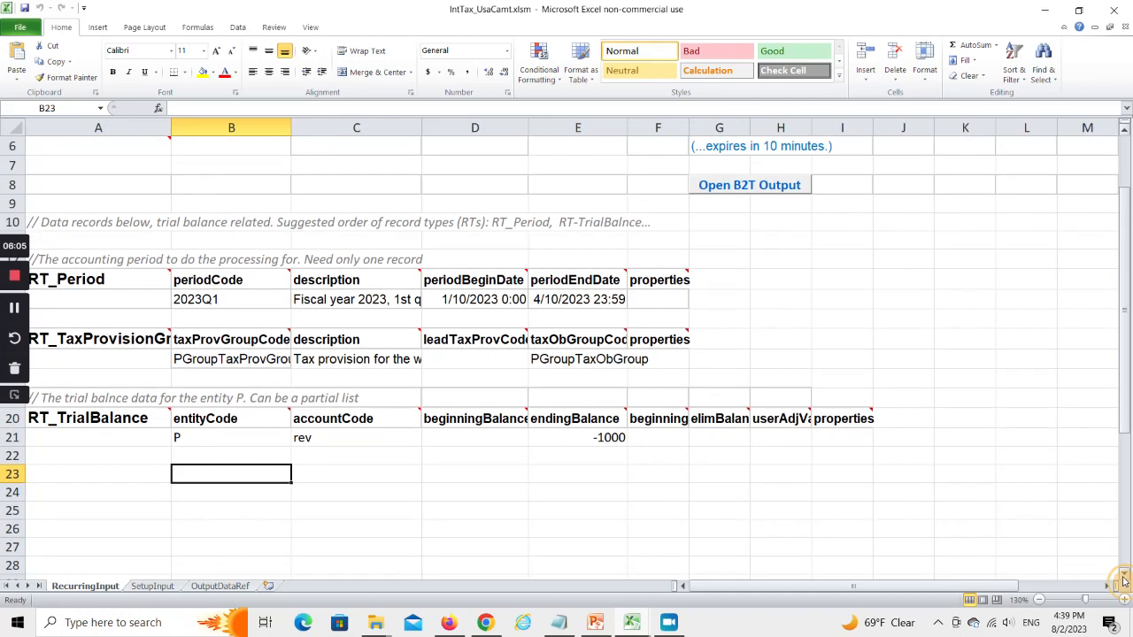
click(95, 457)
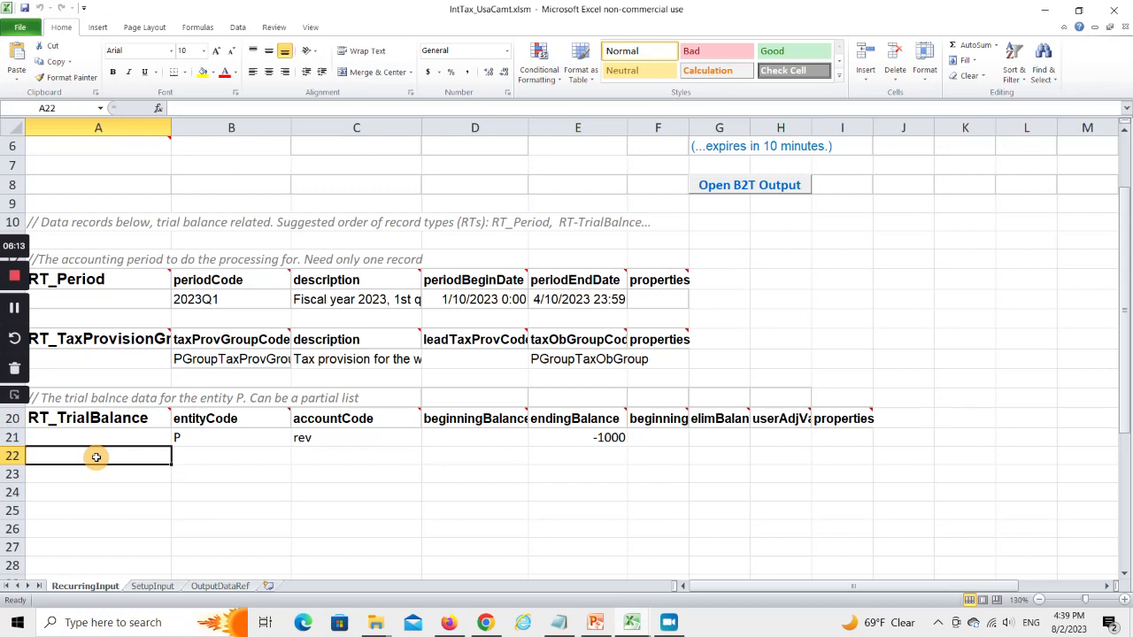
text(P	acrdInc		500 	P	penExp		100 	P	fWhtExp		10)
key(ctrl)
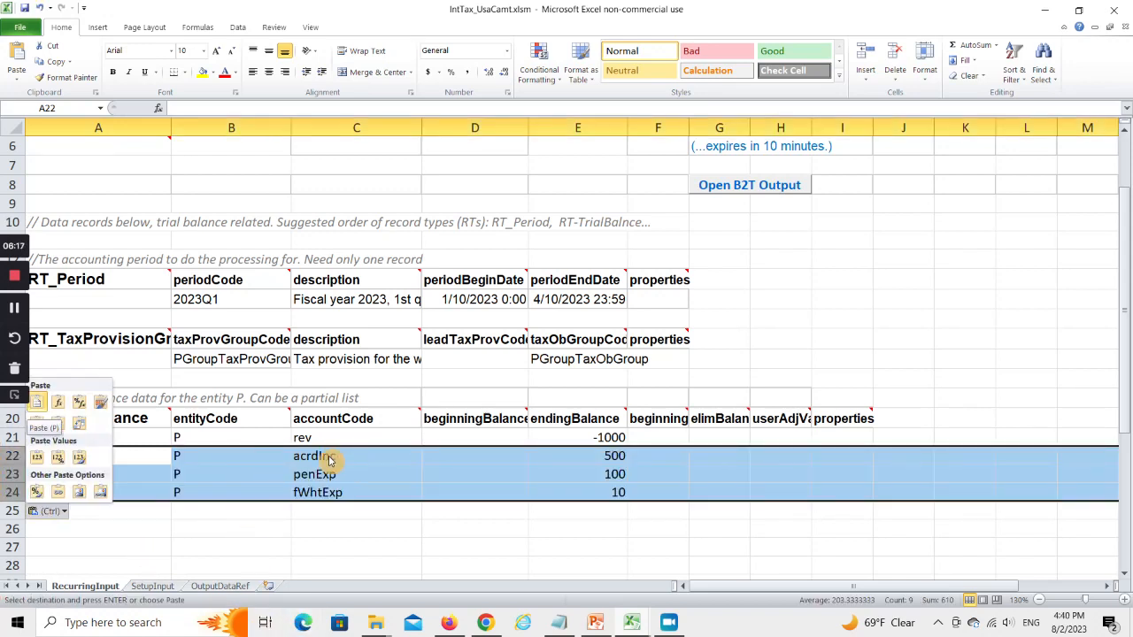
click(354, 453)
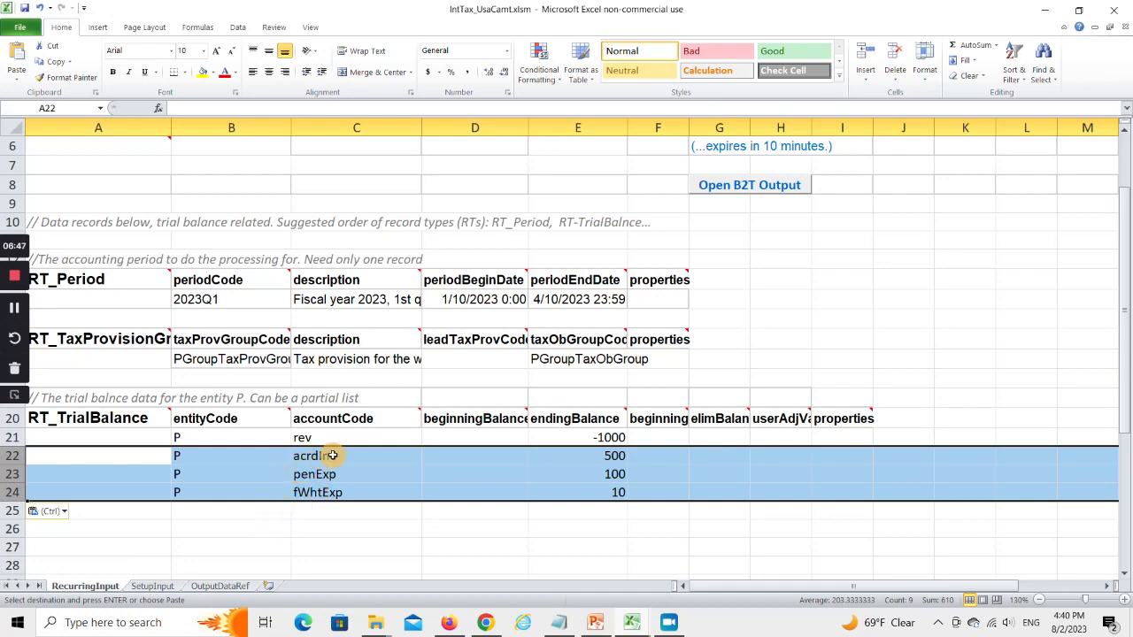
Map the PChart accounts in SetupInput below rev: acrdInc to _AccruedIncome_, penExp to _PensionExpense_ and fWhtExp to _ForeignWhtExp_
click(152, 586)
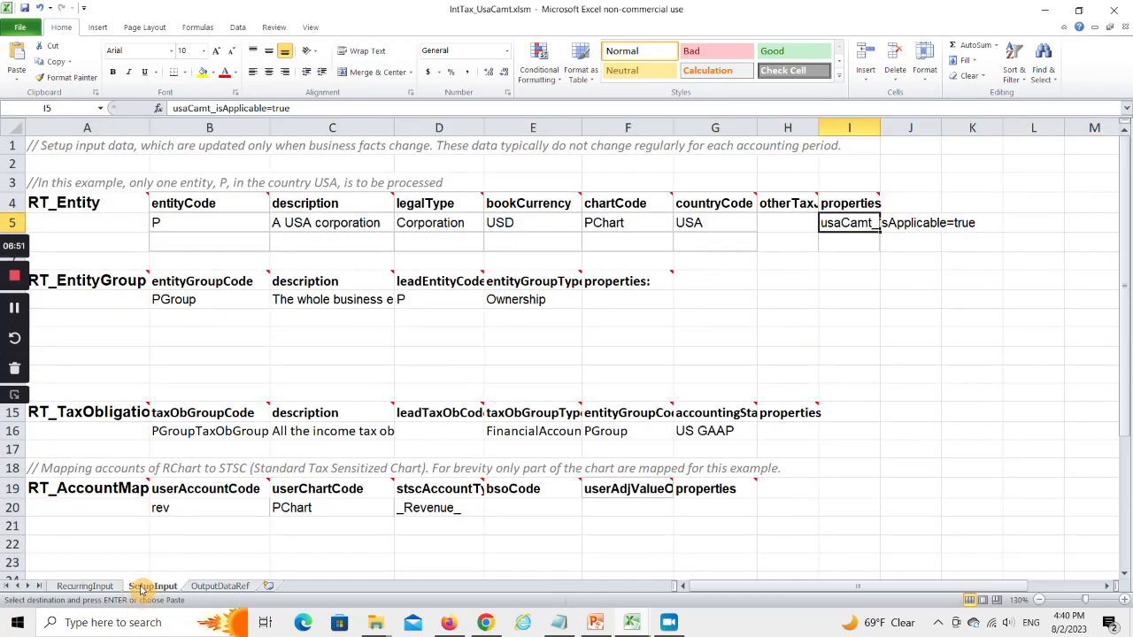
click(92, 530)
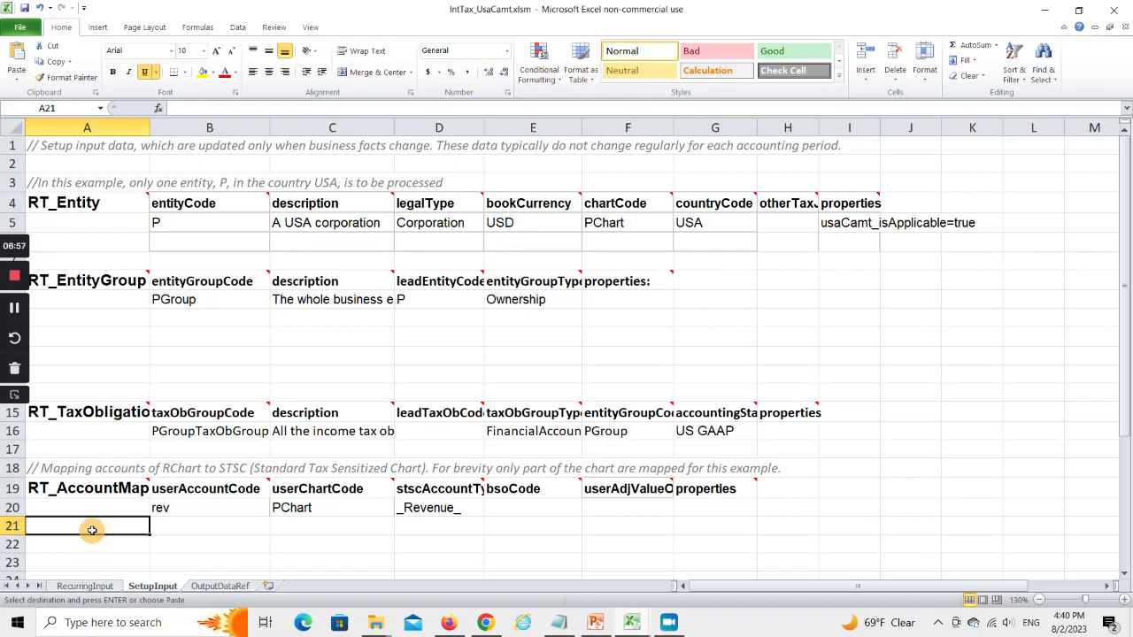
text(acrdInc	PChart	_AccruedIncome_ penExp	PChart	_PensionExpense_ fWhtExp	PChart	_ForeignWhtExp_)
key(ctrl)
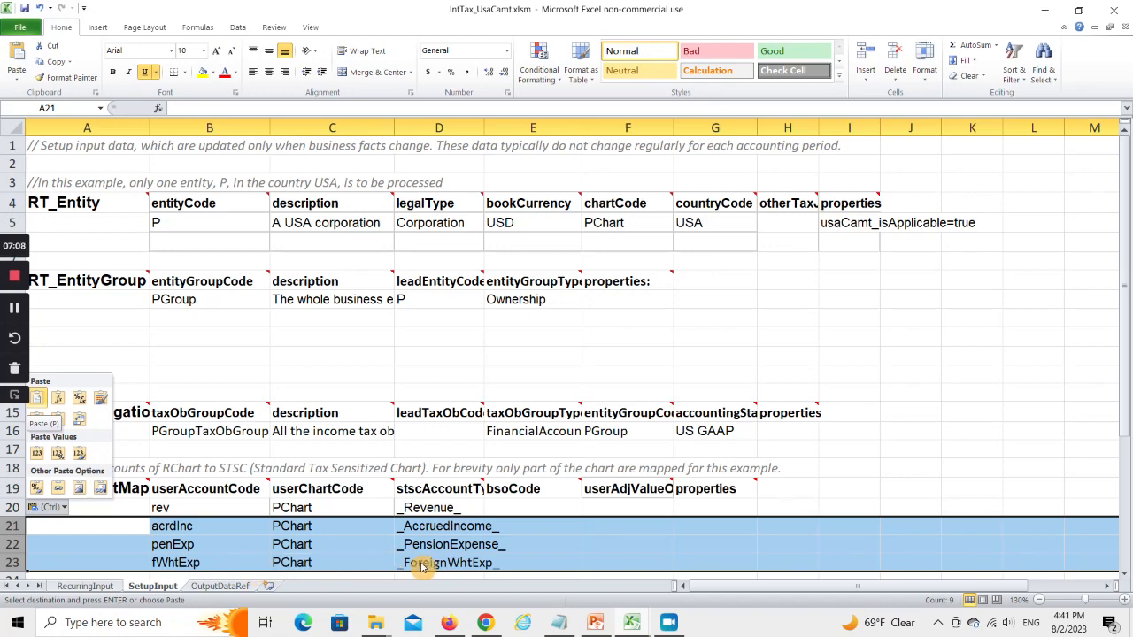
click(205, 343)
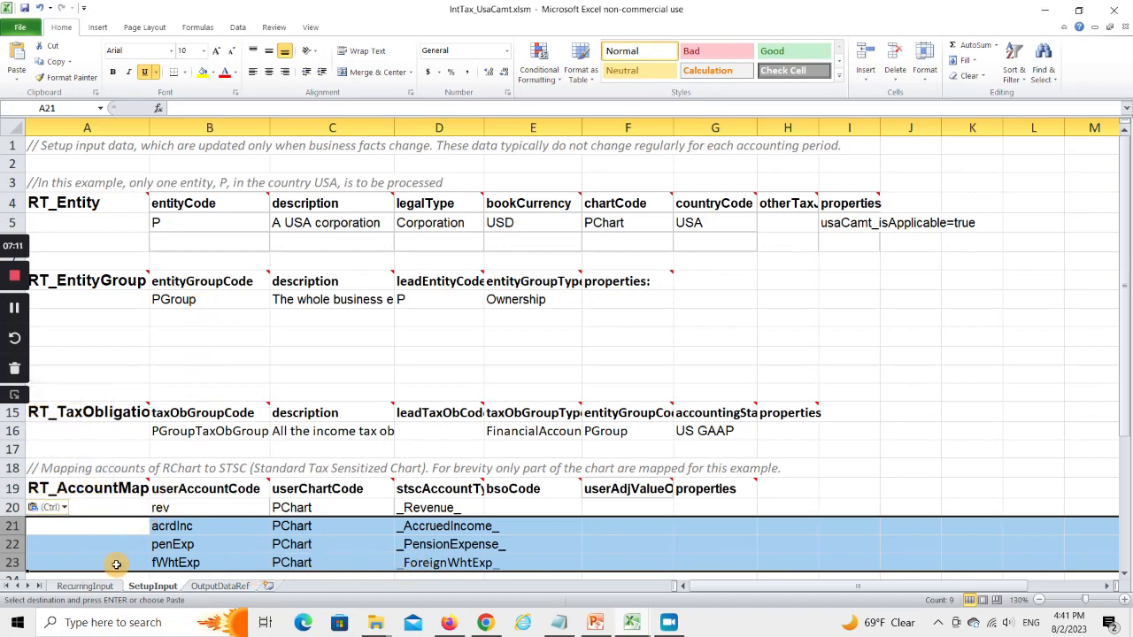
Save the input workbook, resubmit it to TaxMeter.com from RecurringInput, and open the new B2T output
click(102, 588)
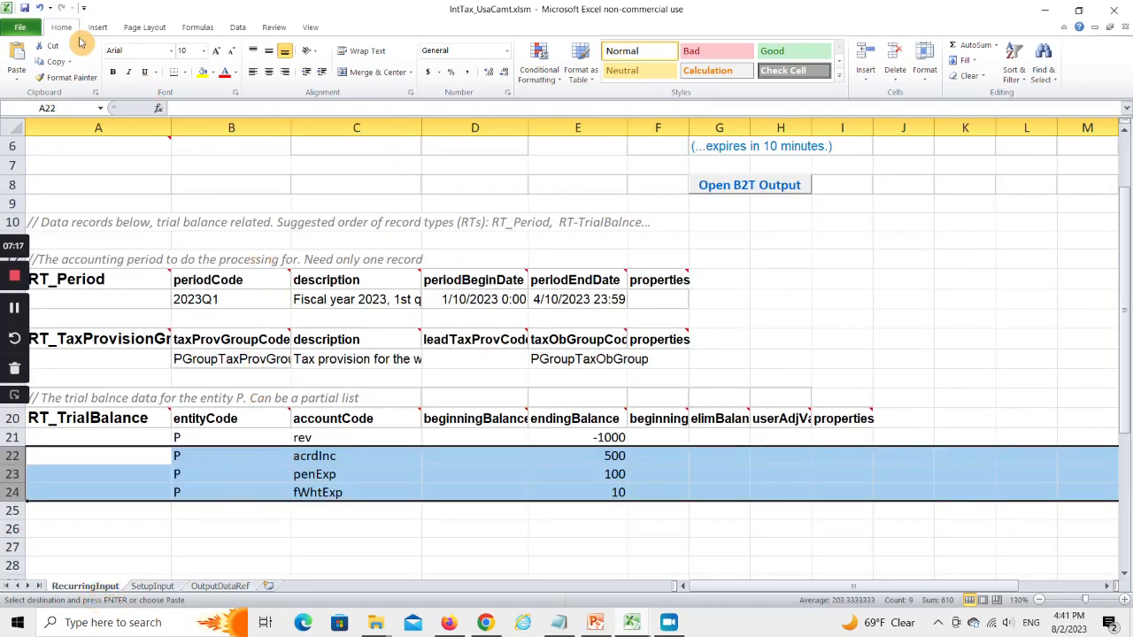
click(26, 7)
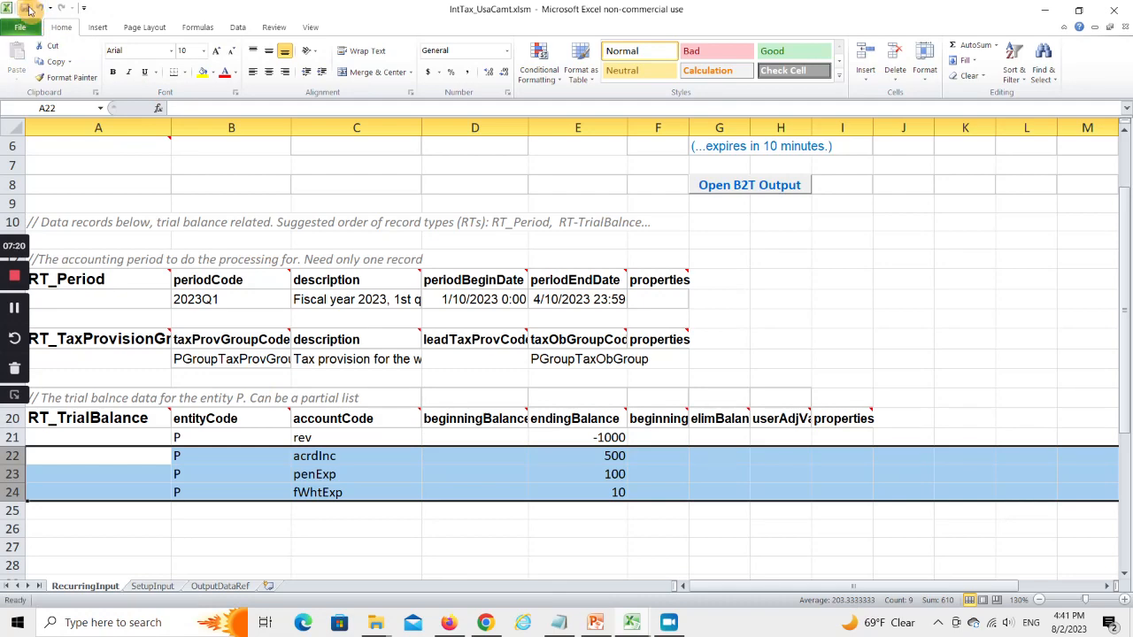
scroll(348, 302, up, 2)
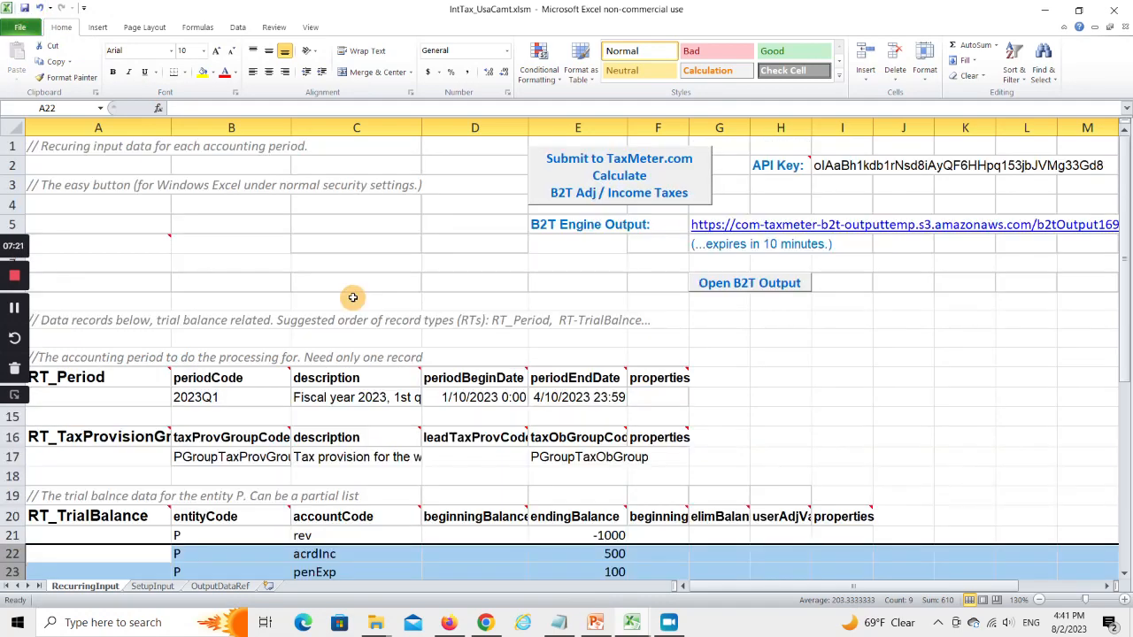
click(602, 162)
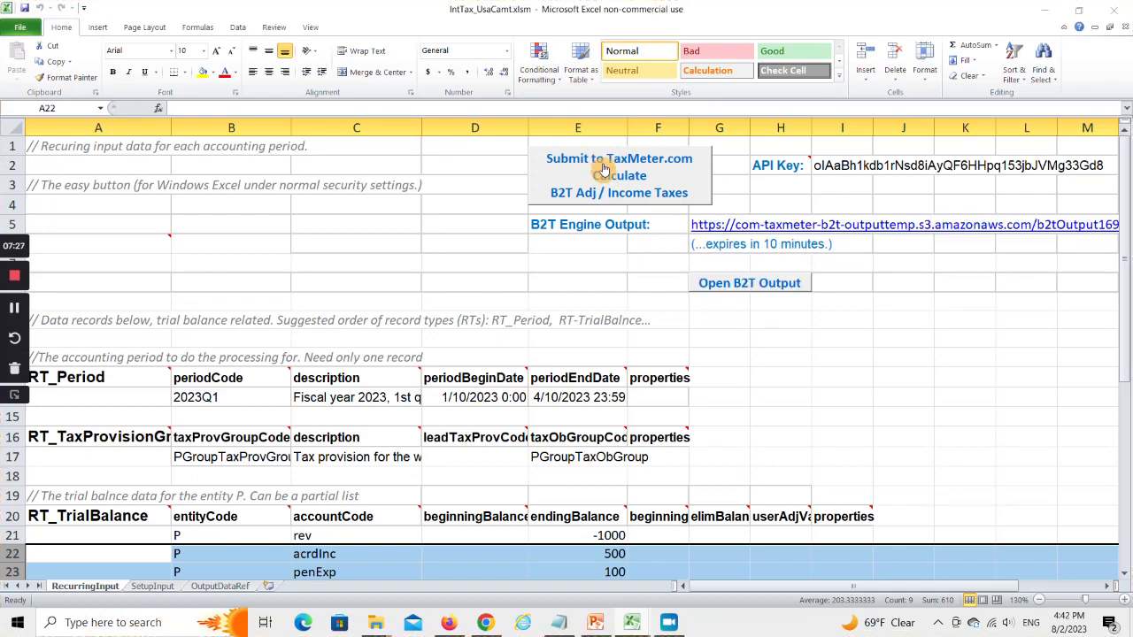
click(750, 285)
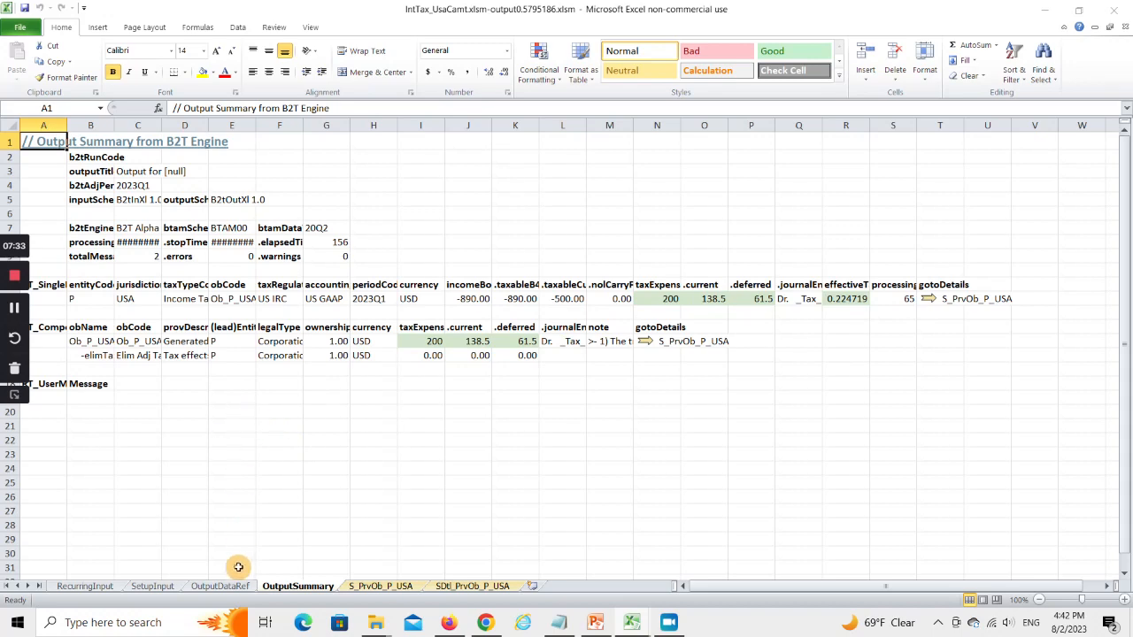
Open the new output's S_PrvOb_P_USA details and examine the book-tax adjustments and current tax expense calculation, including special items
click(928, 304)
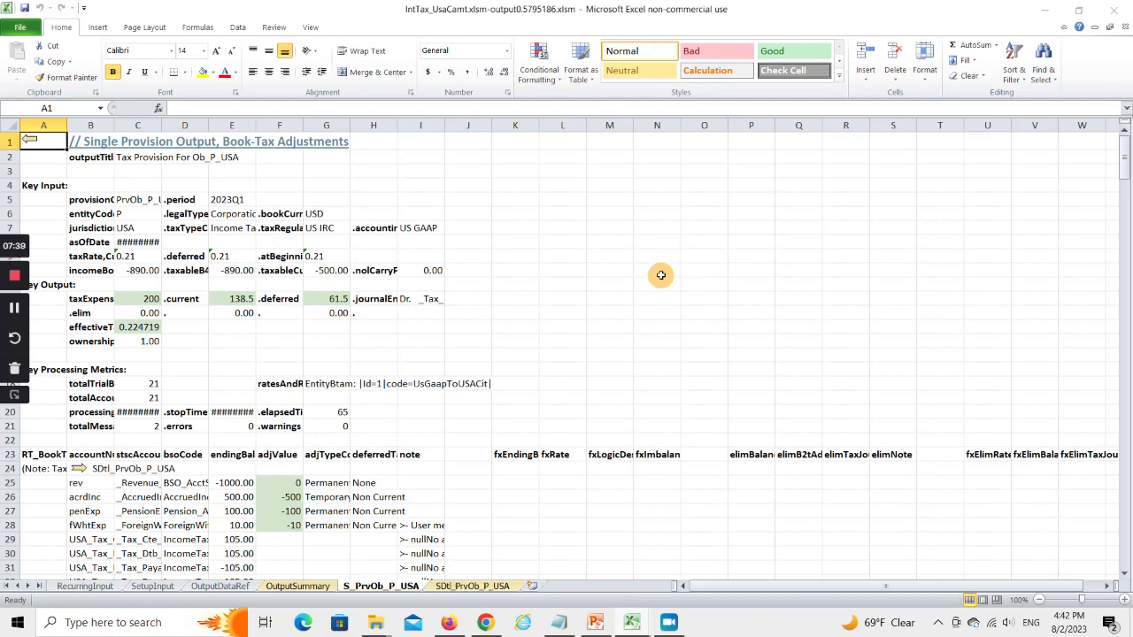
scroll(671, 276, down, 3)
scroll(671, 276, down, 3)
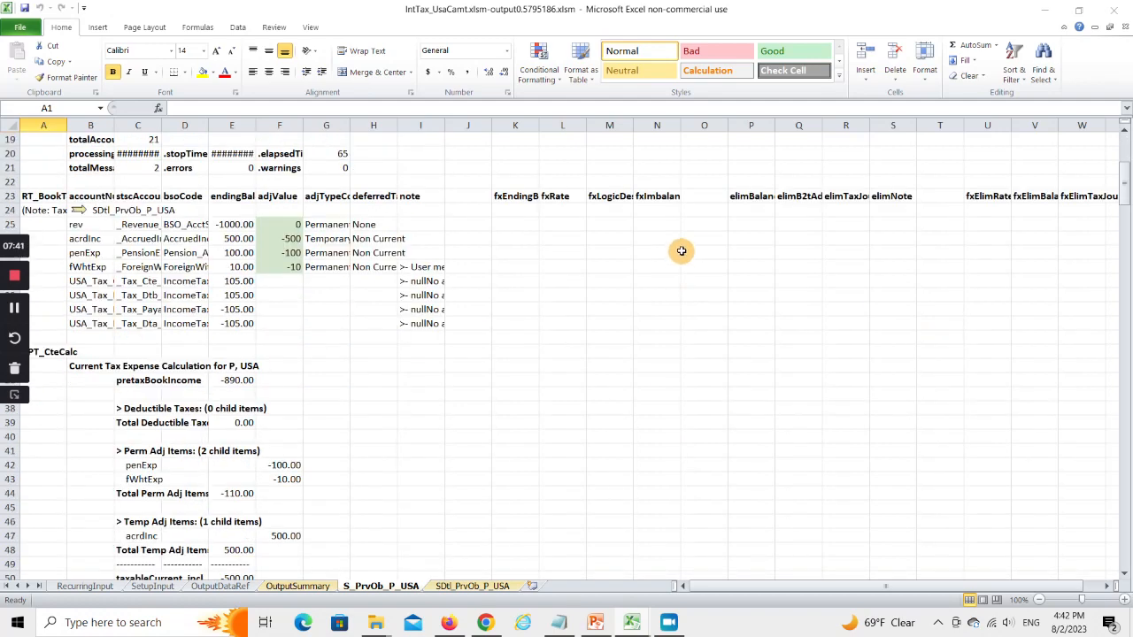
scroll(678, 250, down, 3)
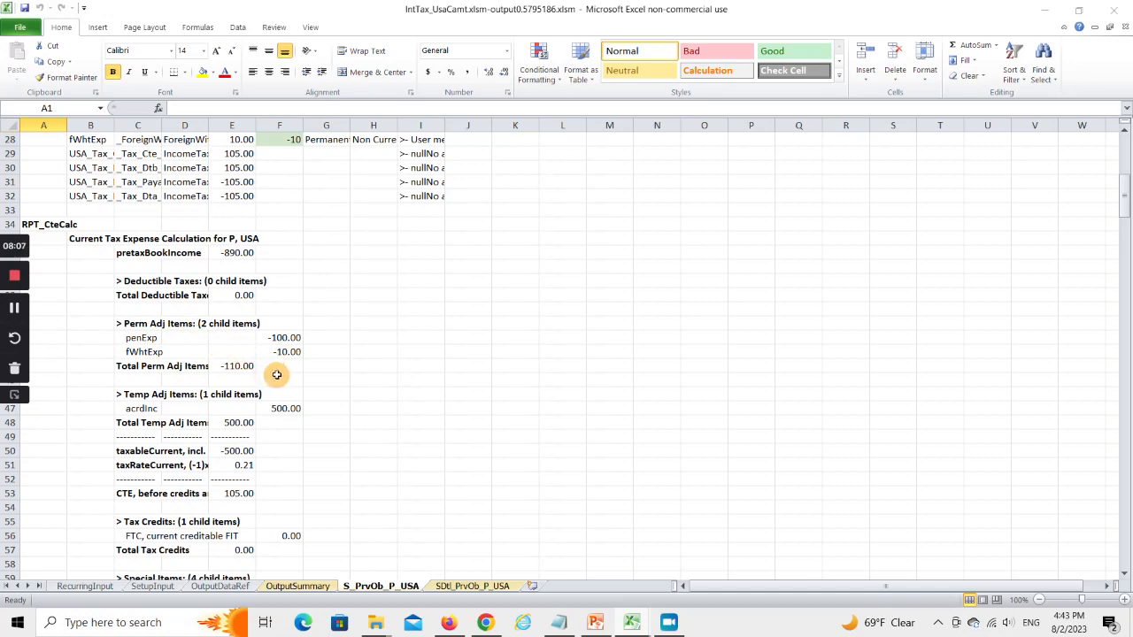
scroll(290, 364, down, 2)
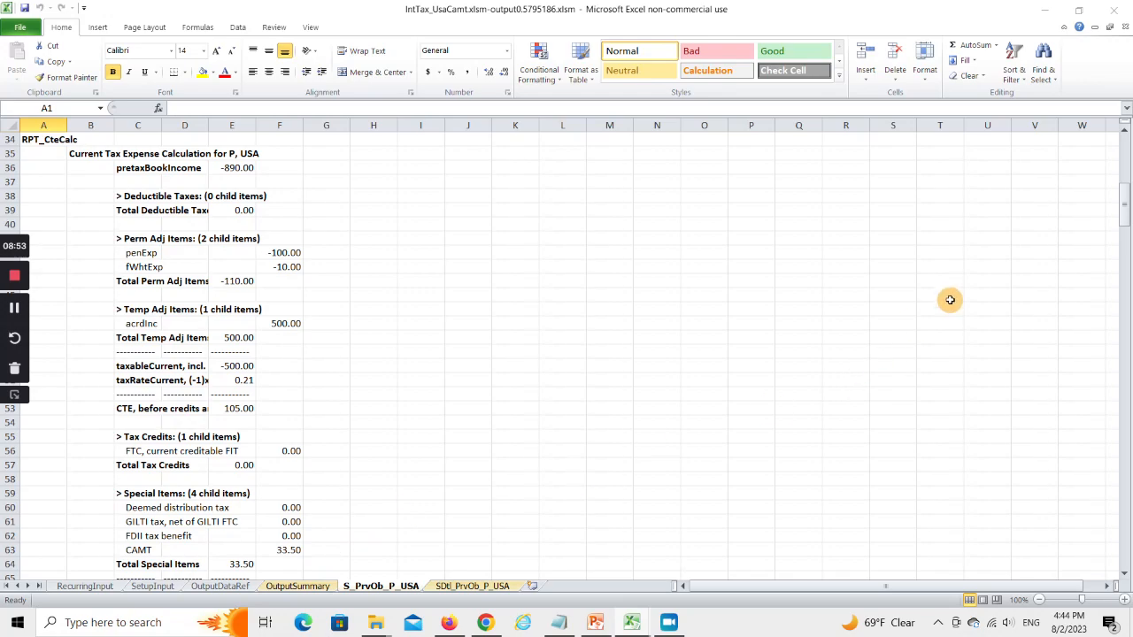
Examine entity P's CAMT calculation in S_PrvOb_P_USA and its account-level details in SDtl_PrvOb_P_USA, including the foreignTax, UsaCo field
drag(1124, 215, 984, 512)
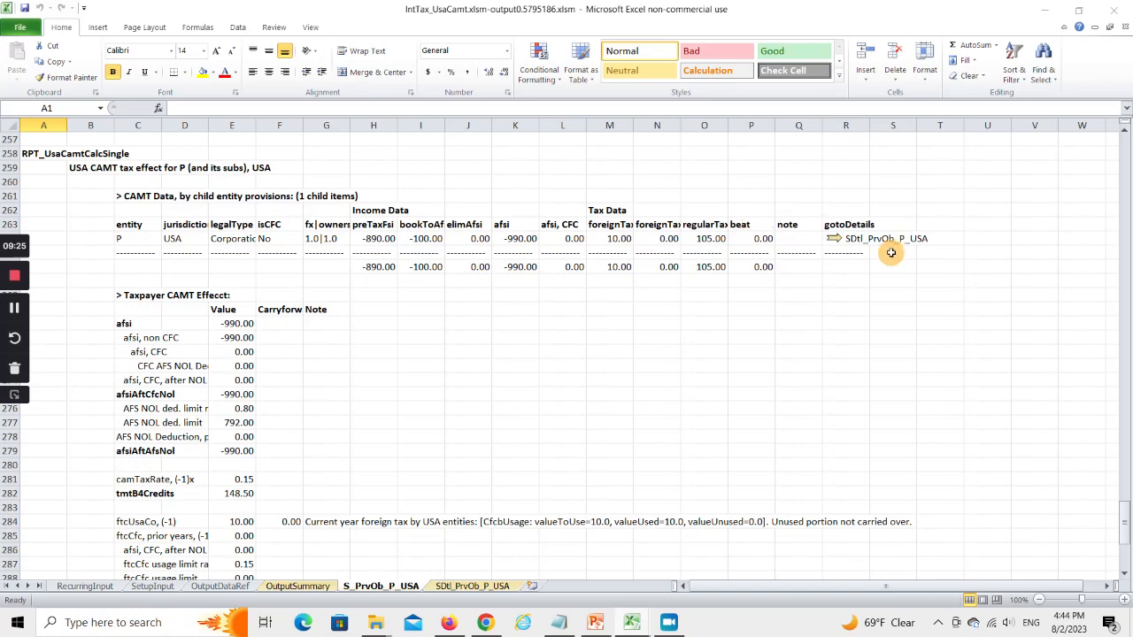
click(840, 246)
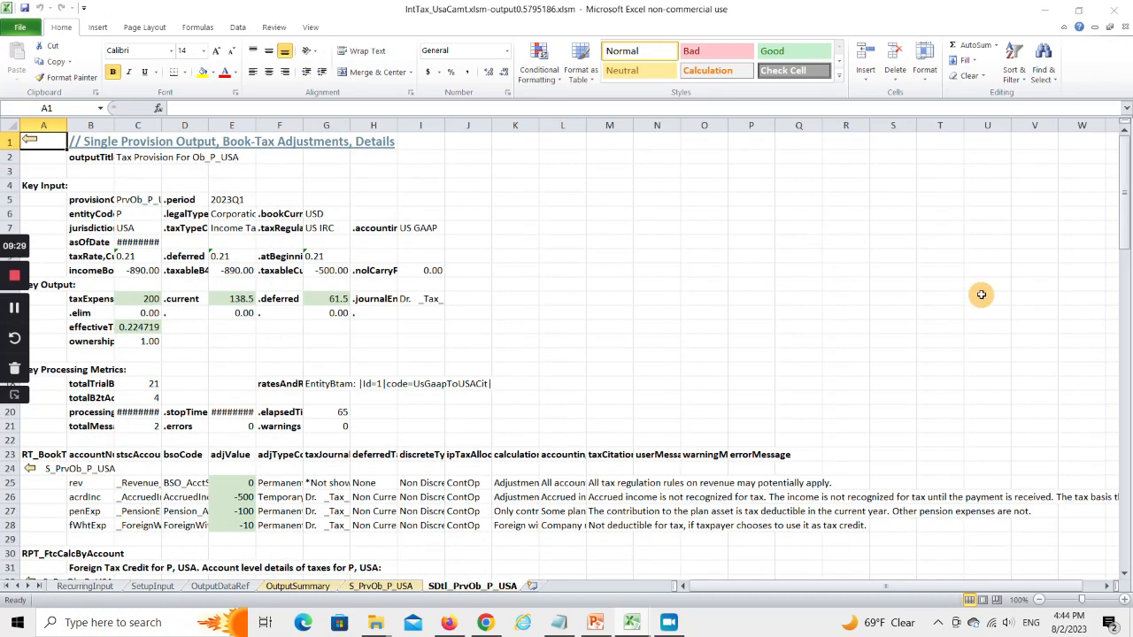
drag(1126, 220, 1049, 560)
scroll(900, 331, down, 3)
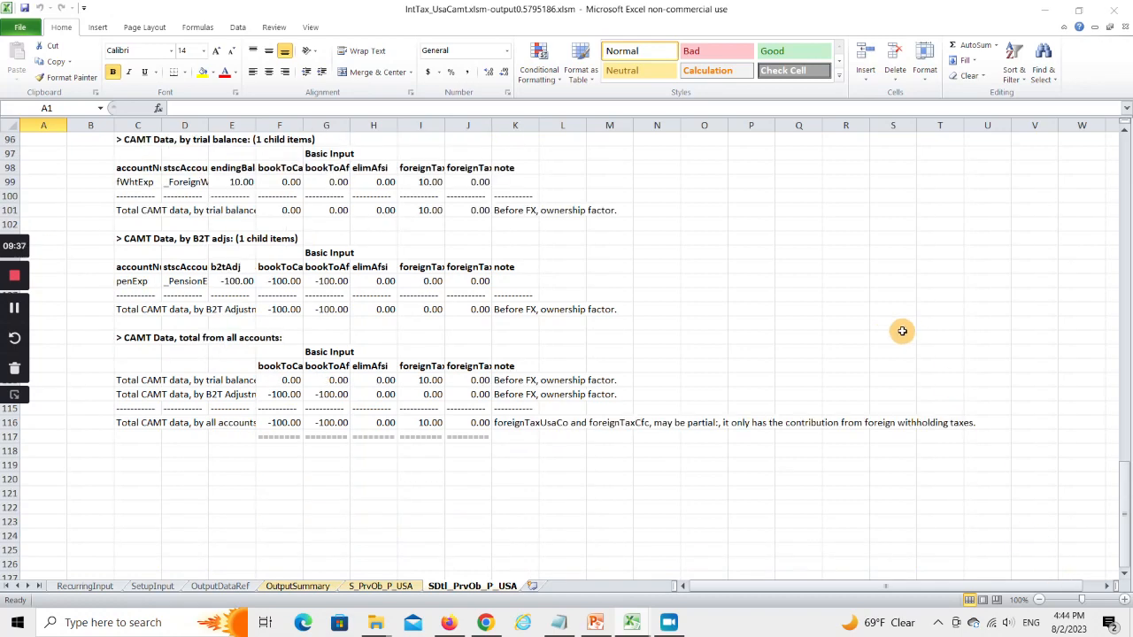
scroll(887, 299, up, 1)
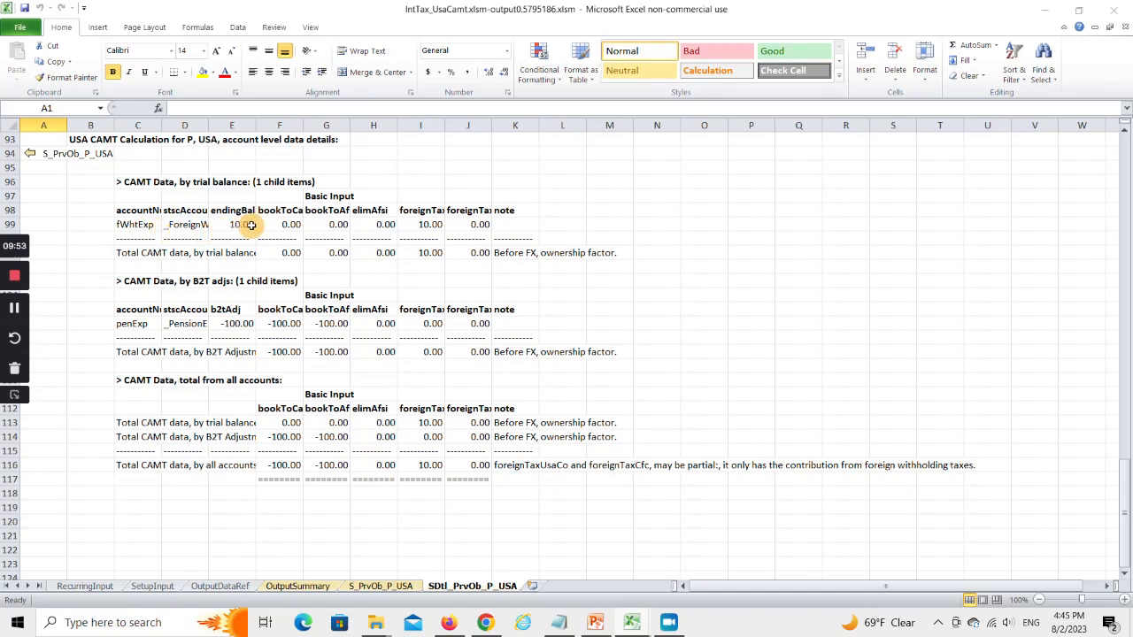
click(418, 211)
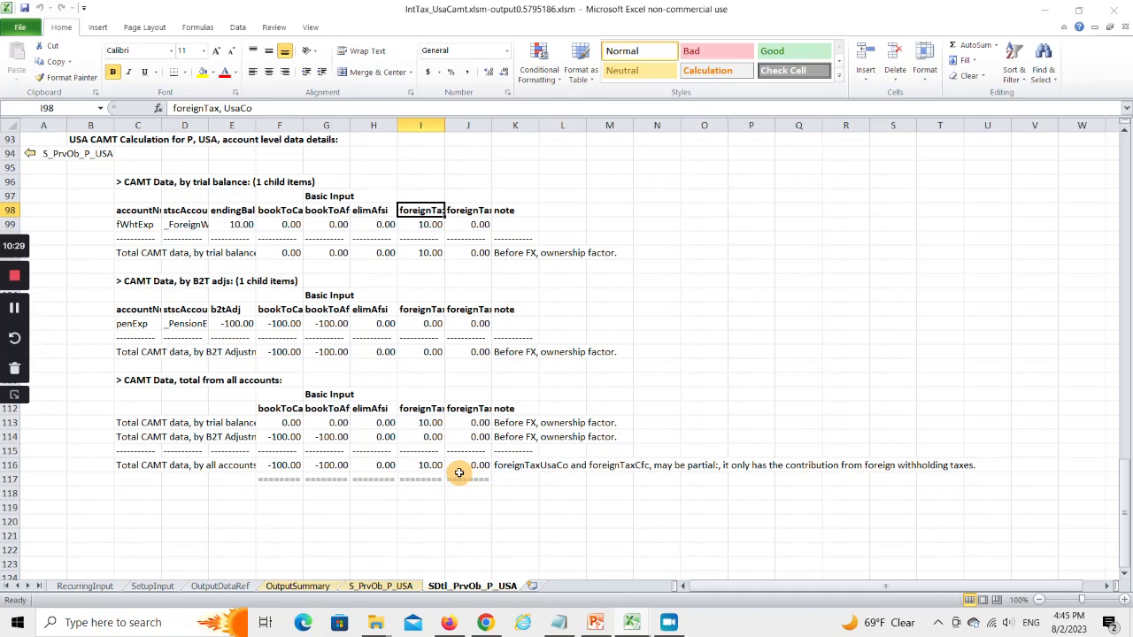
Return to the CAMT data by child entity in S_PrvOb_P_USA and inspect the foreignTax, Cfc and foreignTax, UsaCo fields
click(33, 157)
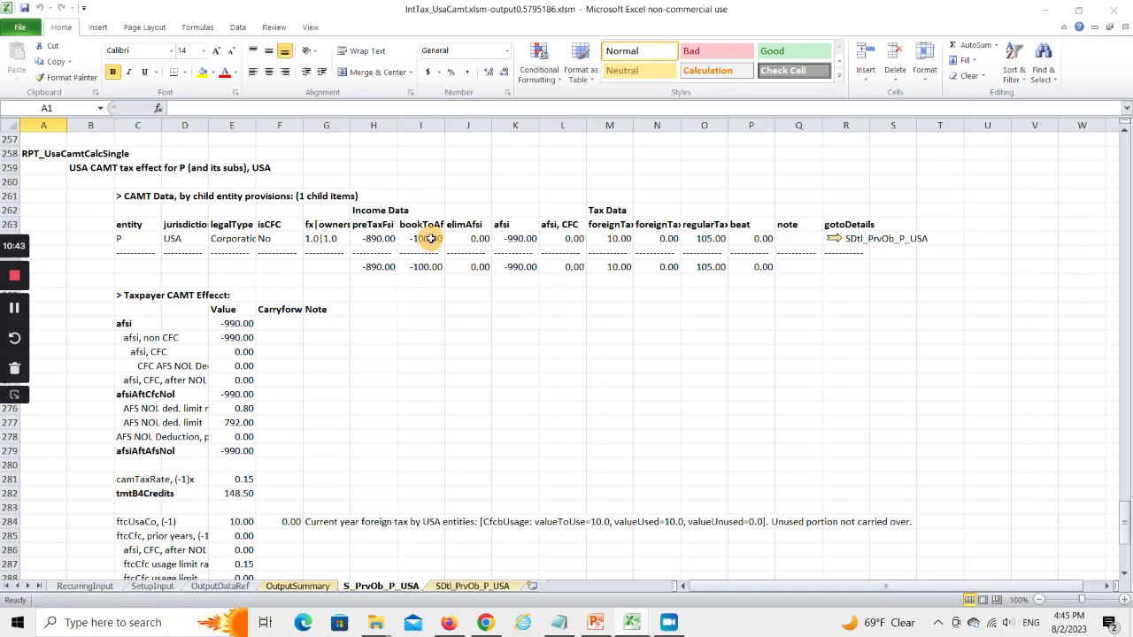
click(660, 226)
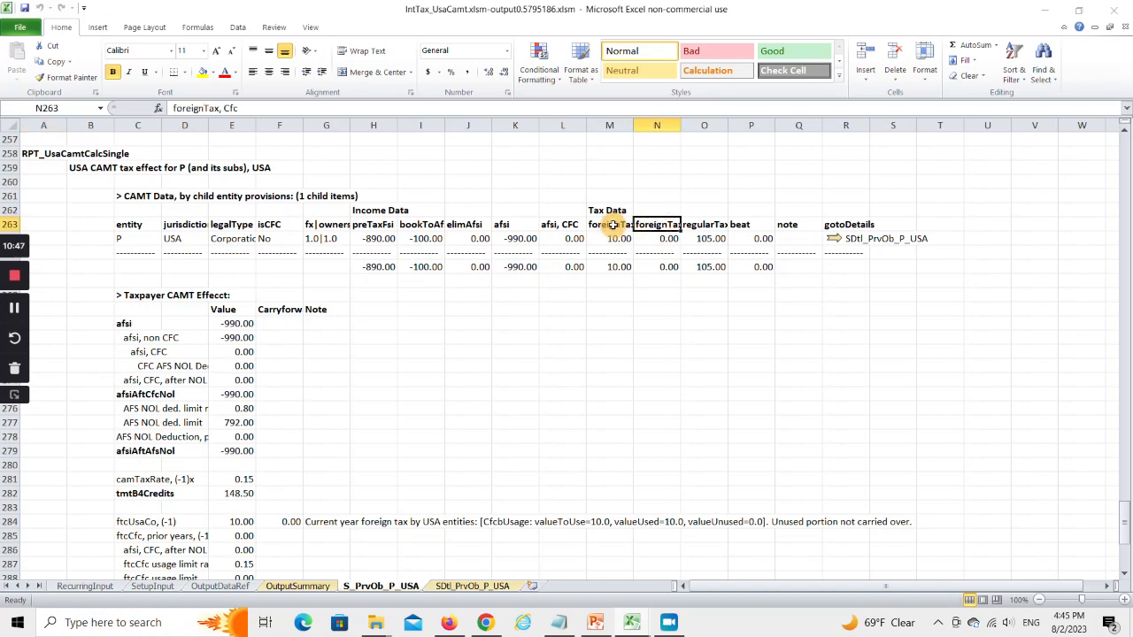
click(614, 226)
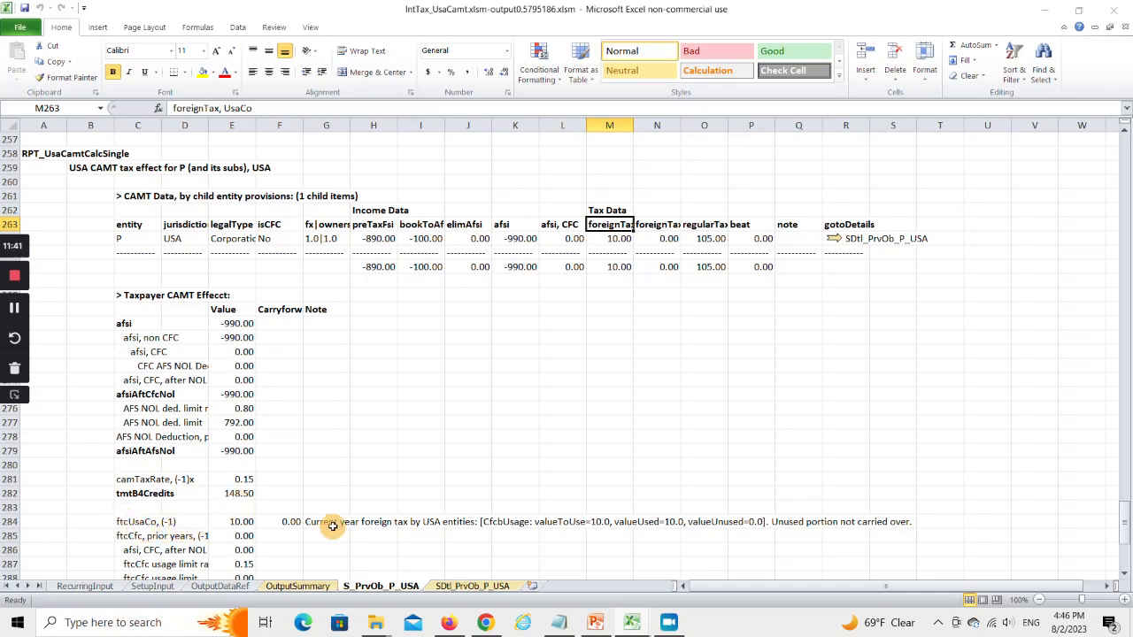
Examine the Taxpayer CAMT Effect calculation from AFSI through foreign tax credits and excess minimum tax to the CAMT journal entry
click(1128, 575)
click(1128, 575)
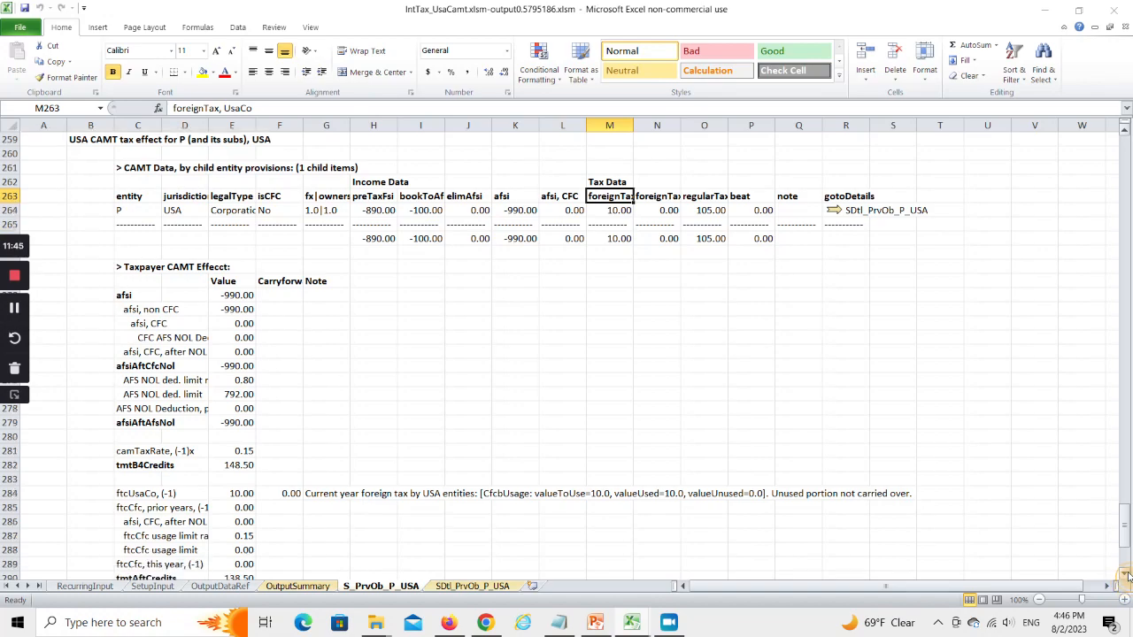
click(1127, 575)
click(1127, 575)
click(1127, 575)
click(1127, 575)
click(1127, 575)
click(1127, 575)
click(1128, 575)
click(1127, 575)
click(1128, 575)
click(1127, 575)
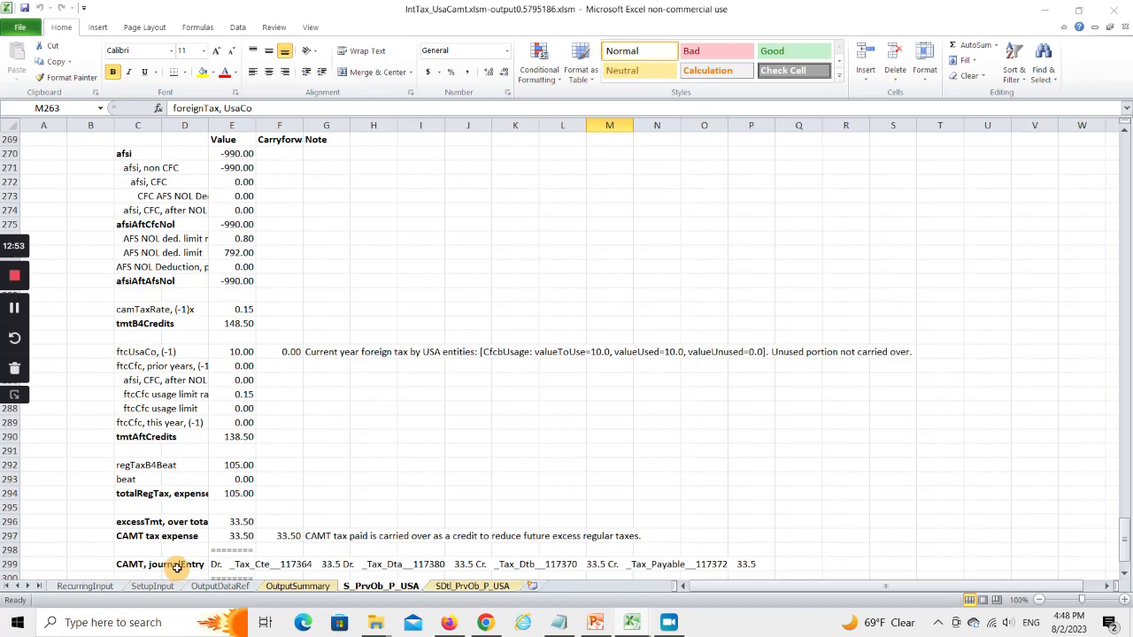
click(229, 565)
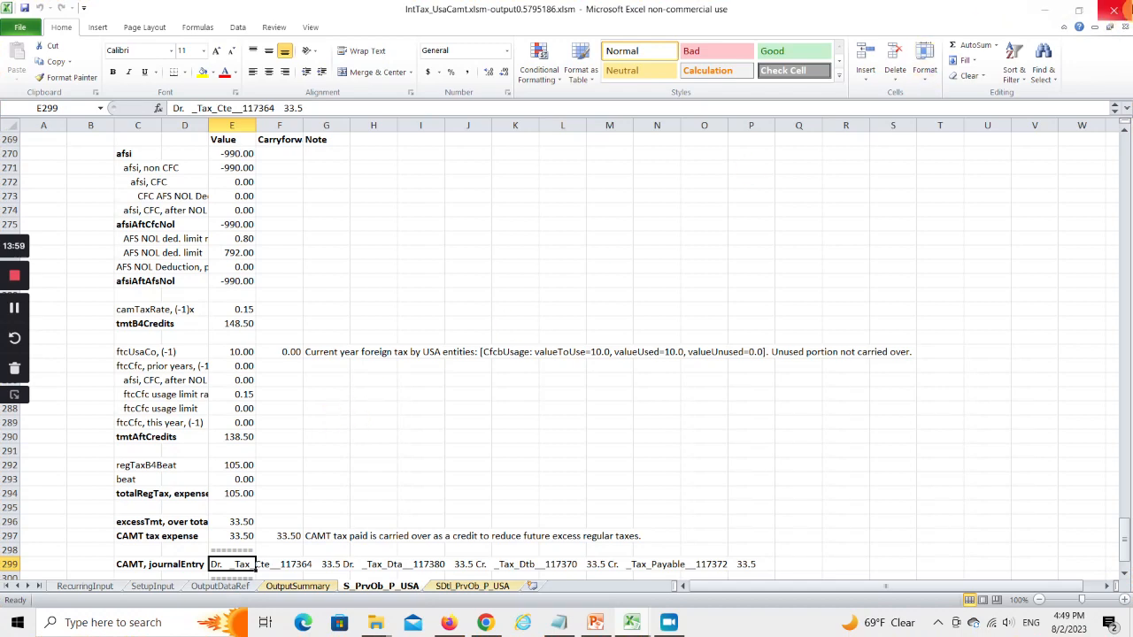
Close the output workbook without saving and add entity Ch1 below P in SetupInput's RT_Entity, as Corporation, USD, PChart, CAN
click(1119, 11)
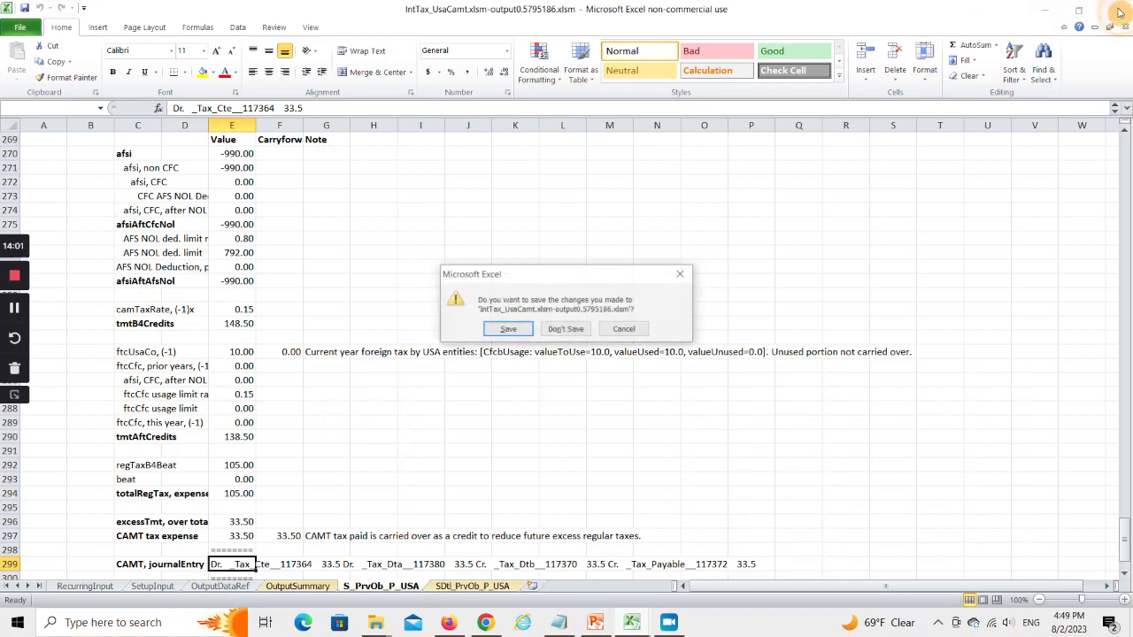
click(571, 329)
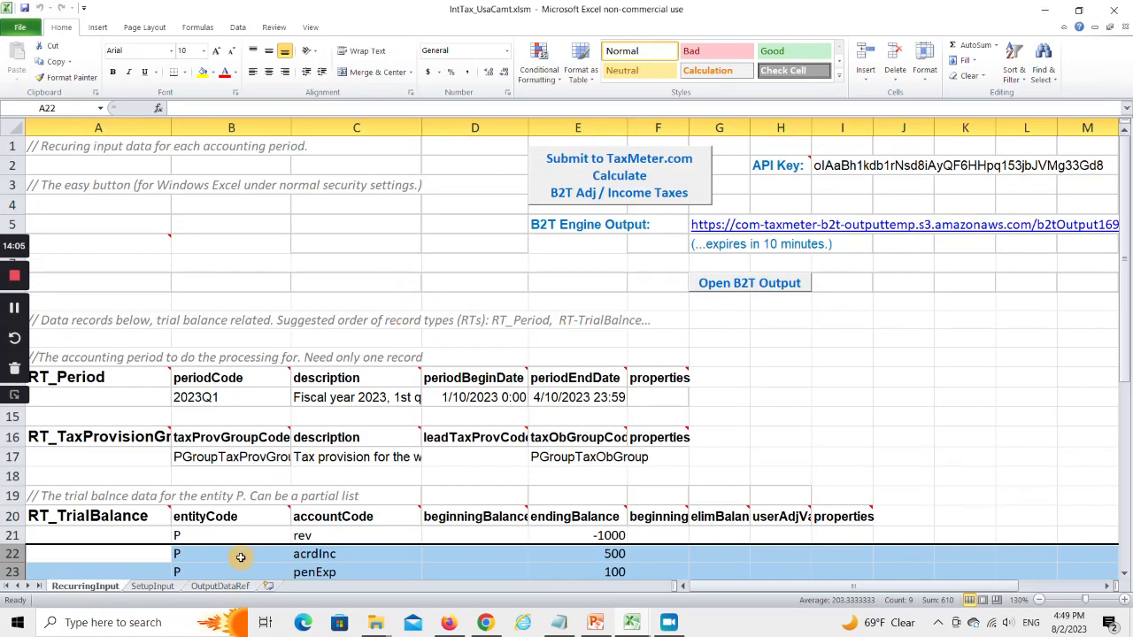
click(153, 587)
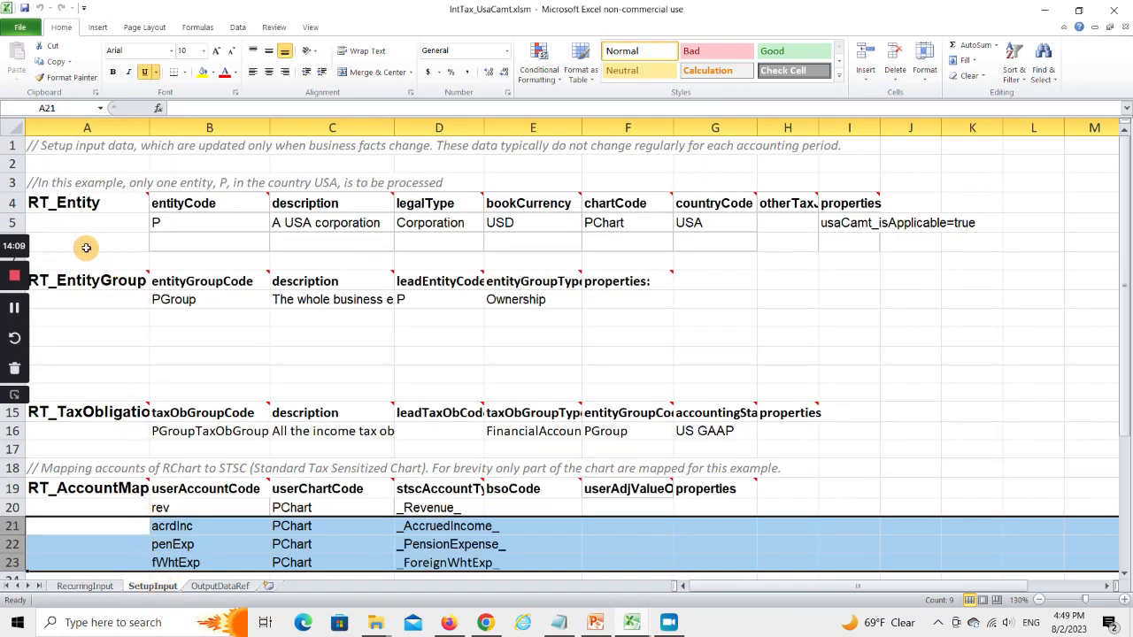
click(86, 248)
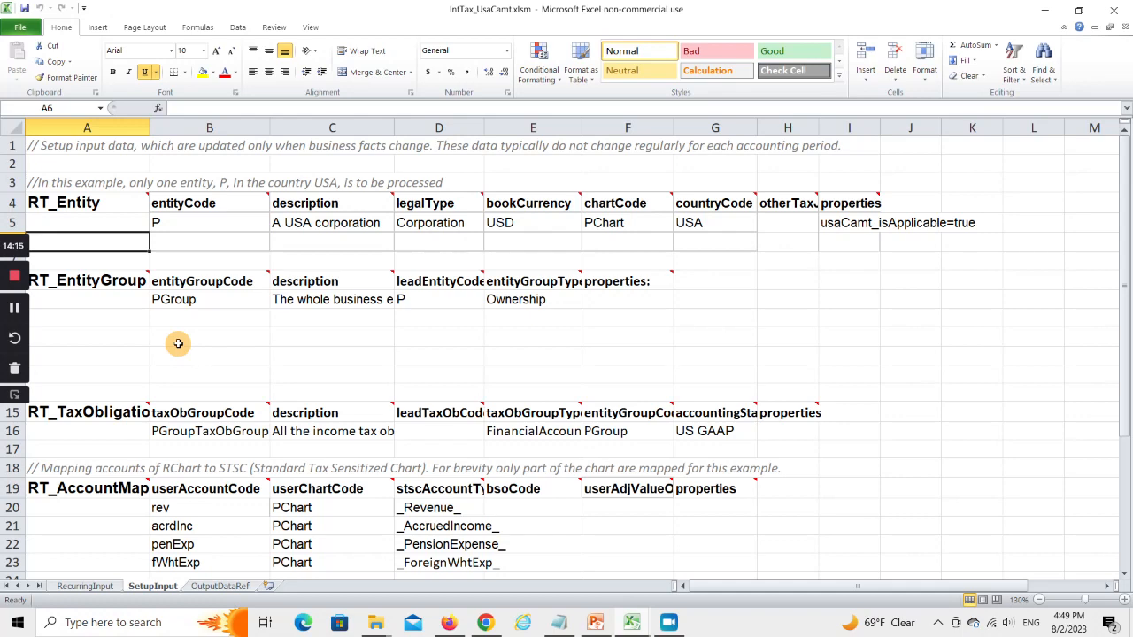
key(ctrl+v)
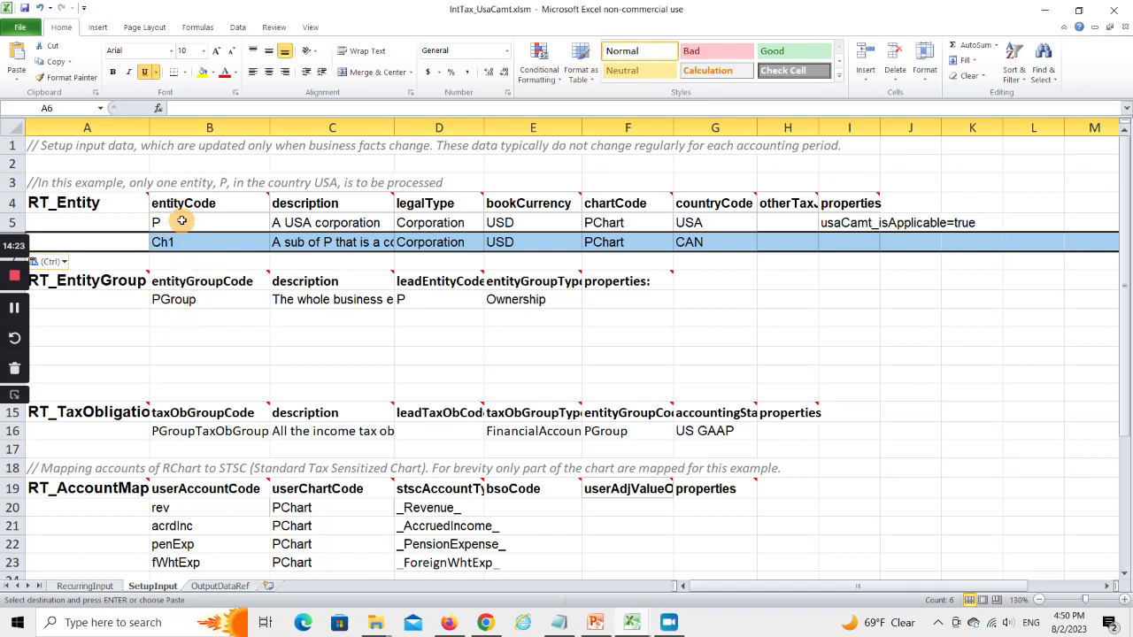
key(Escape)
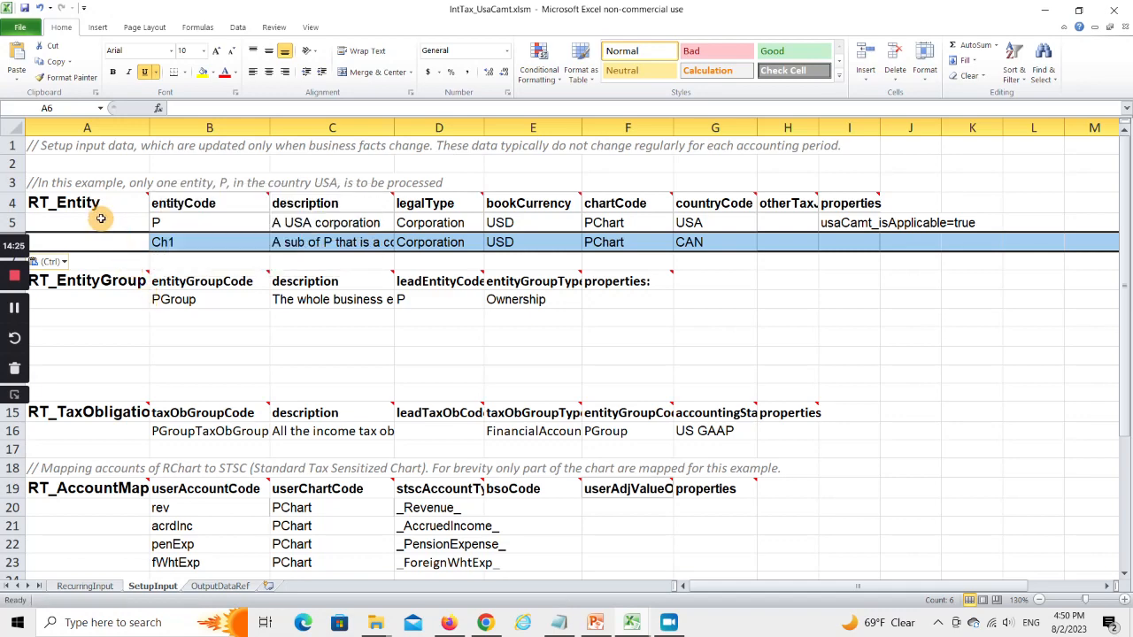
Add an RT_EntityGroupEntityRel section at row 11 of SetupInput with parent P, child Ch1, group PGroup, and ownership and voting percentages of 1
click(78, 341)
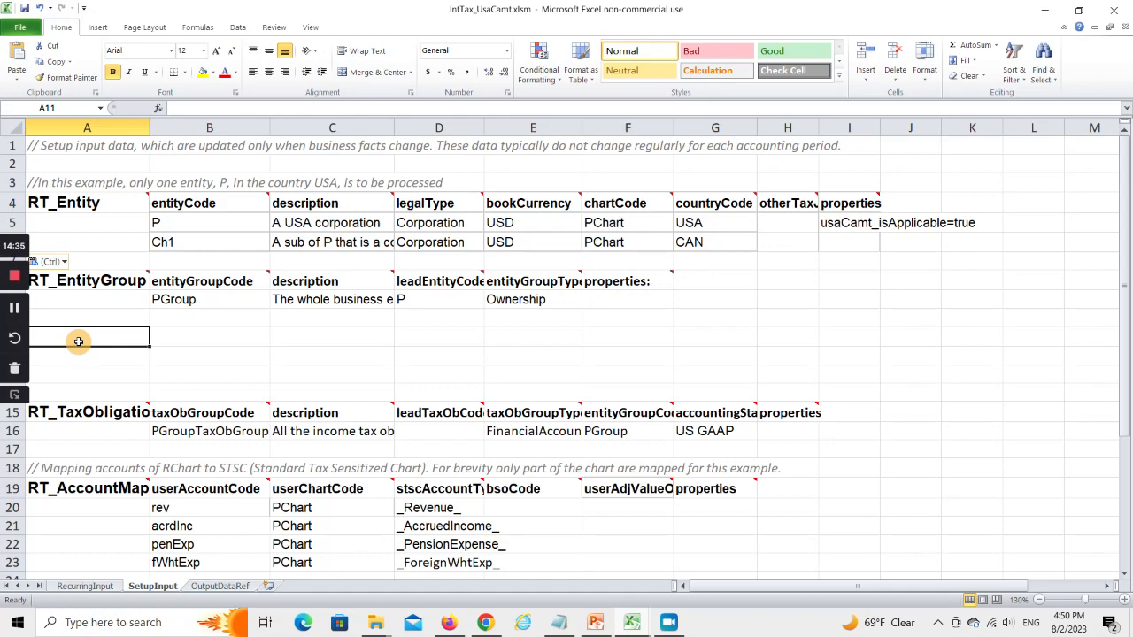
key(ctrl+v)
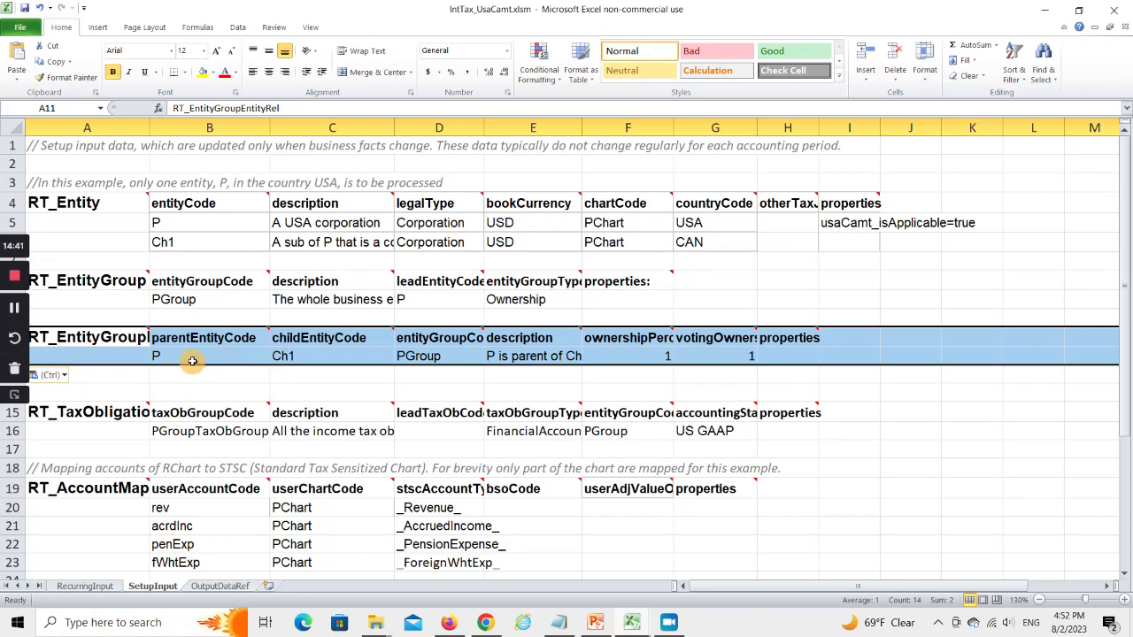
click(191, 360)
click(312, 359)
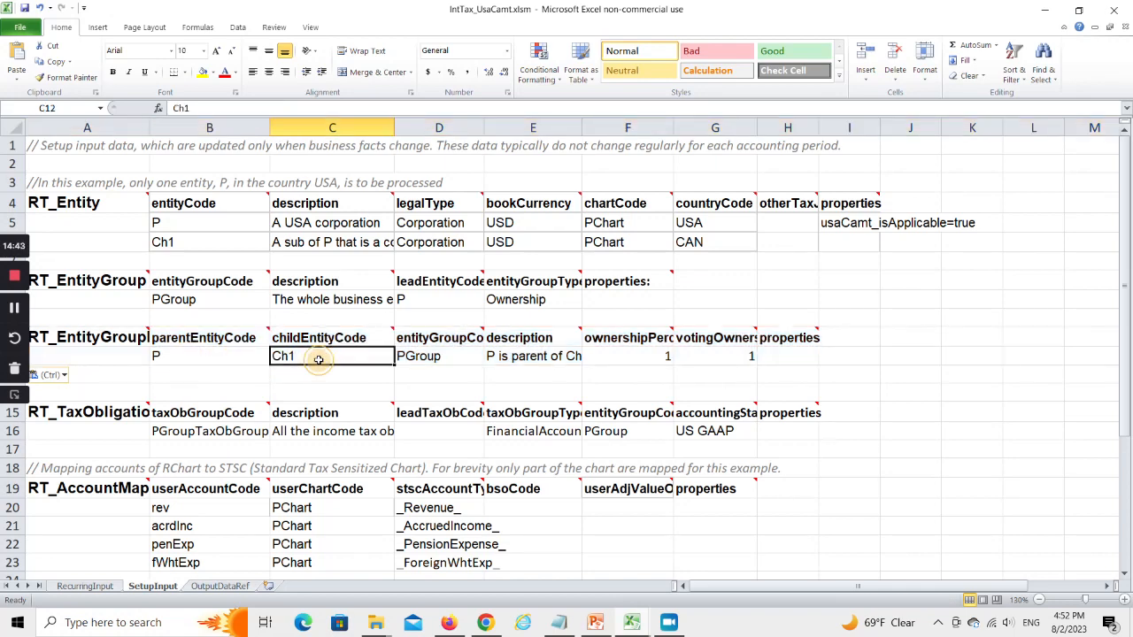
click(449, 357)
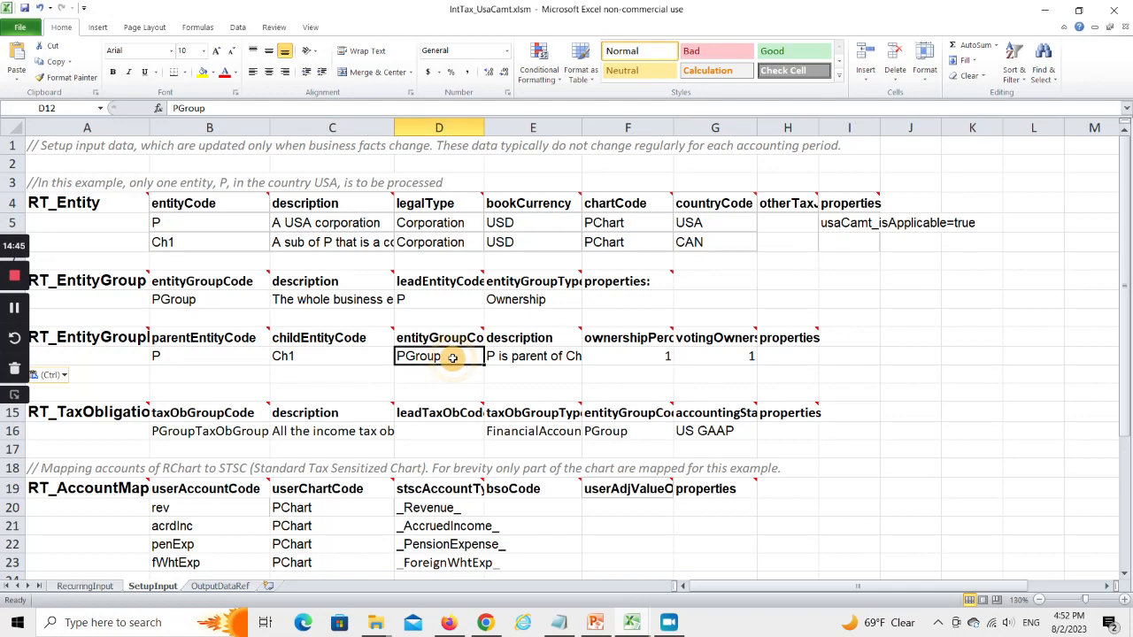
click(642, 358)
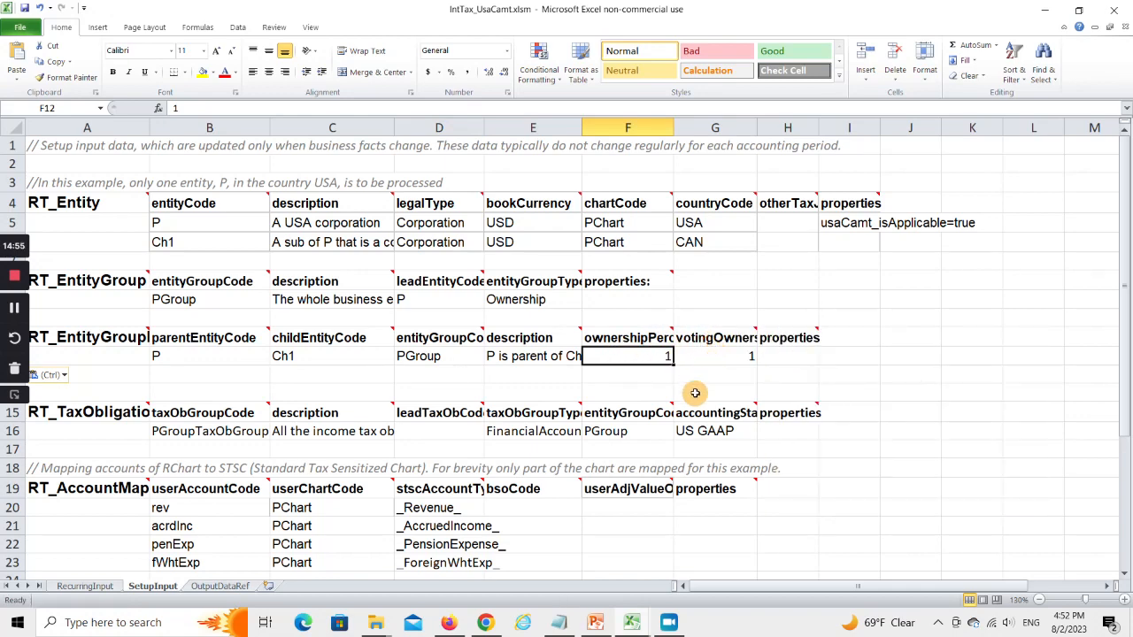
mouse_move(628, 413)
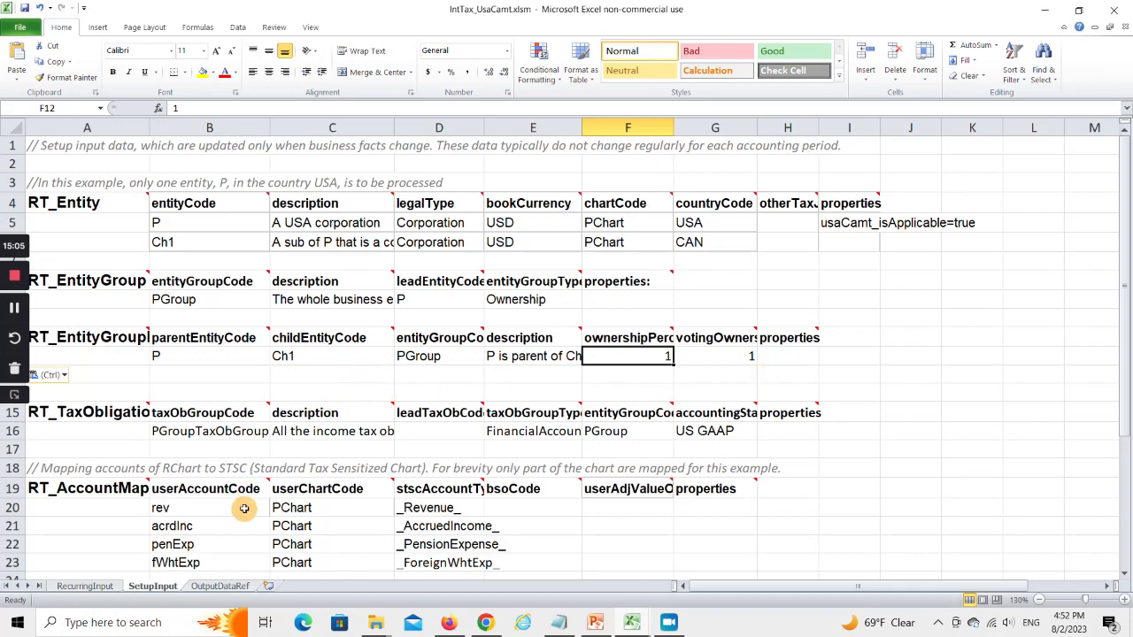
Add a trial balance record in row 26 of RecurringInput for entity Ch1, account rev, with ending balance -100
click(82, 587)
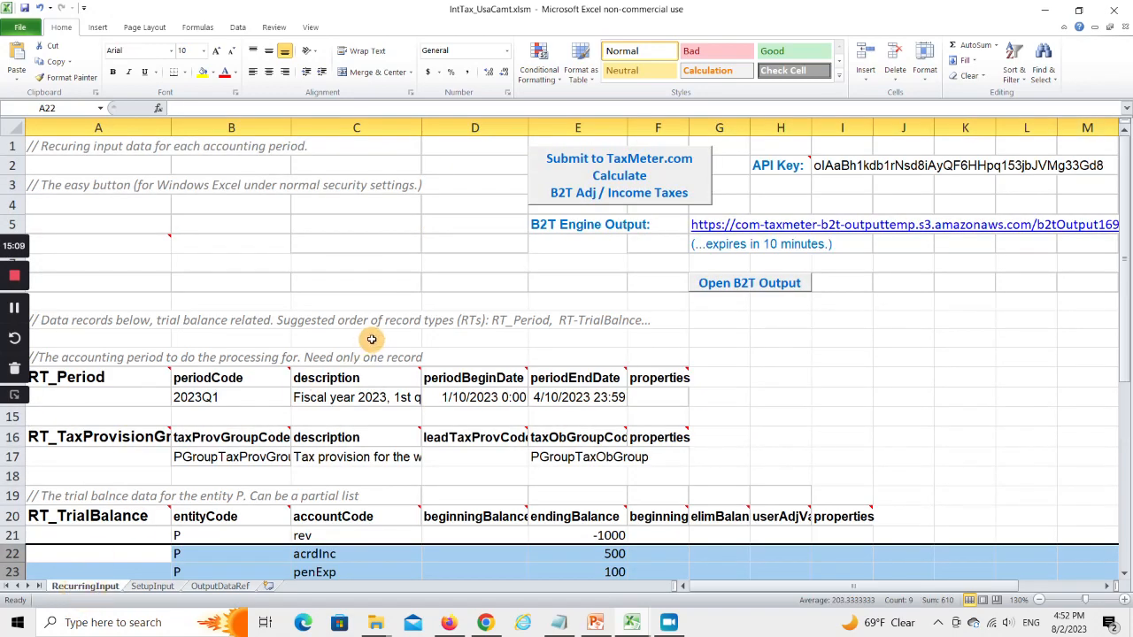
scroll(379, 341, down, 3)
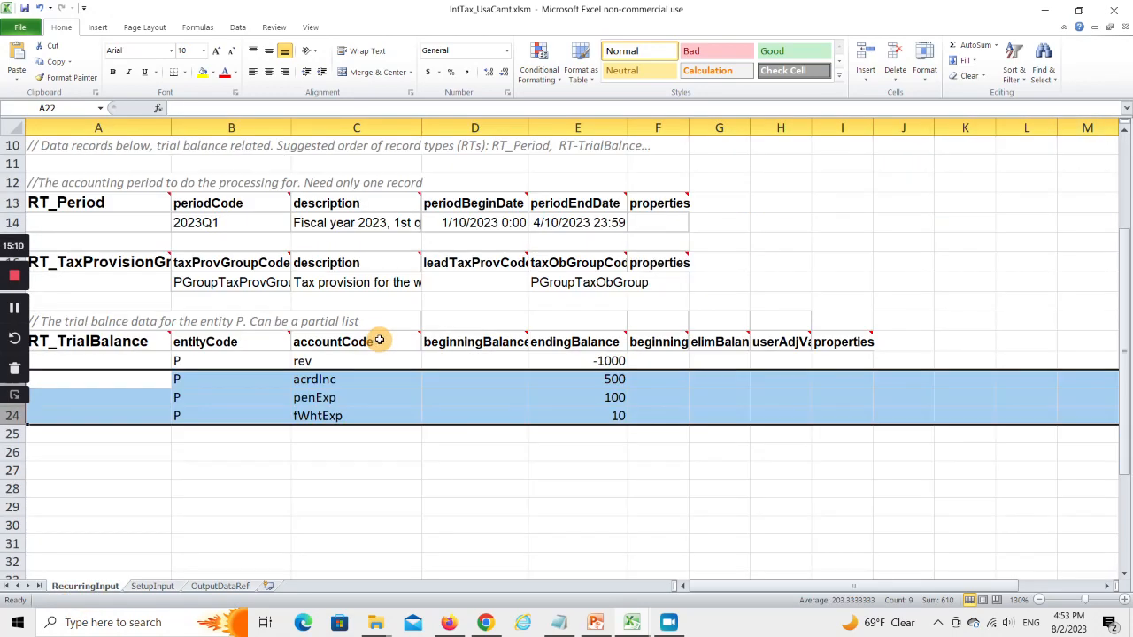
click(107, 452)
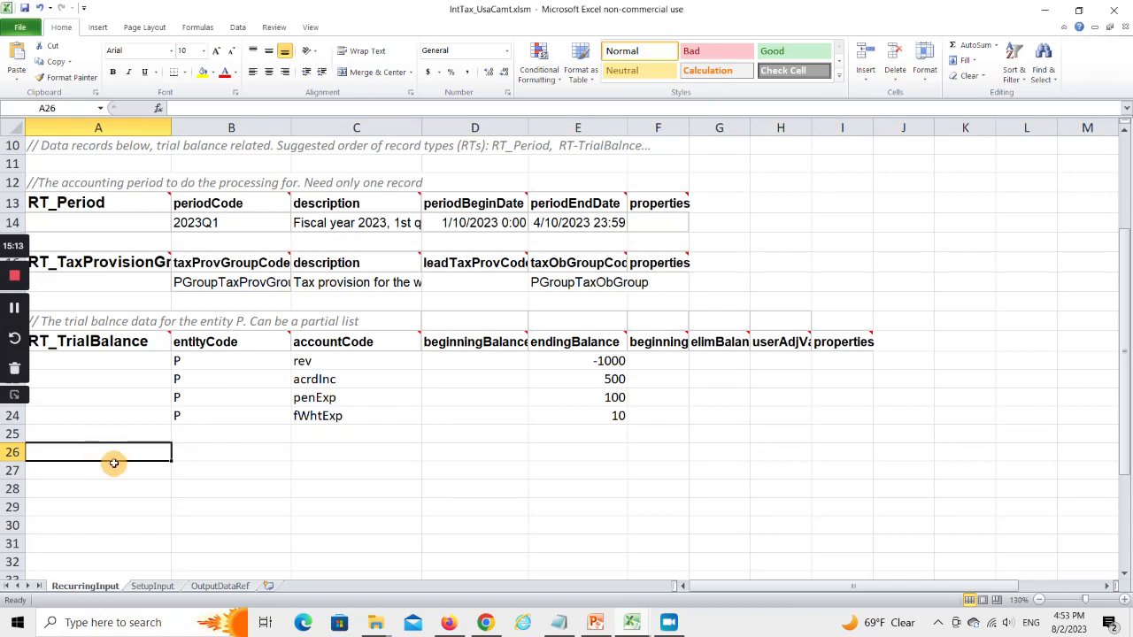
text(Ch1	rev		-100)
mouse_move(354, 342)
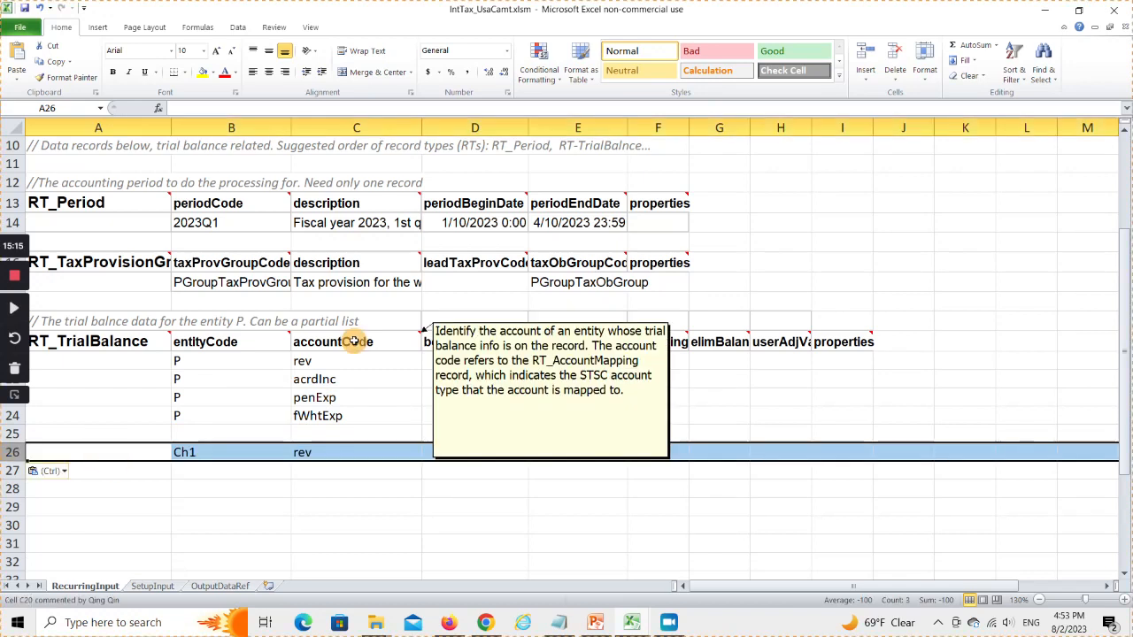
key(ctrl)
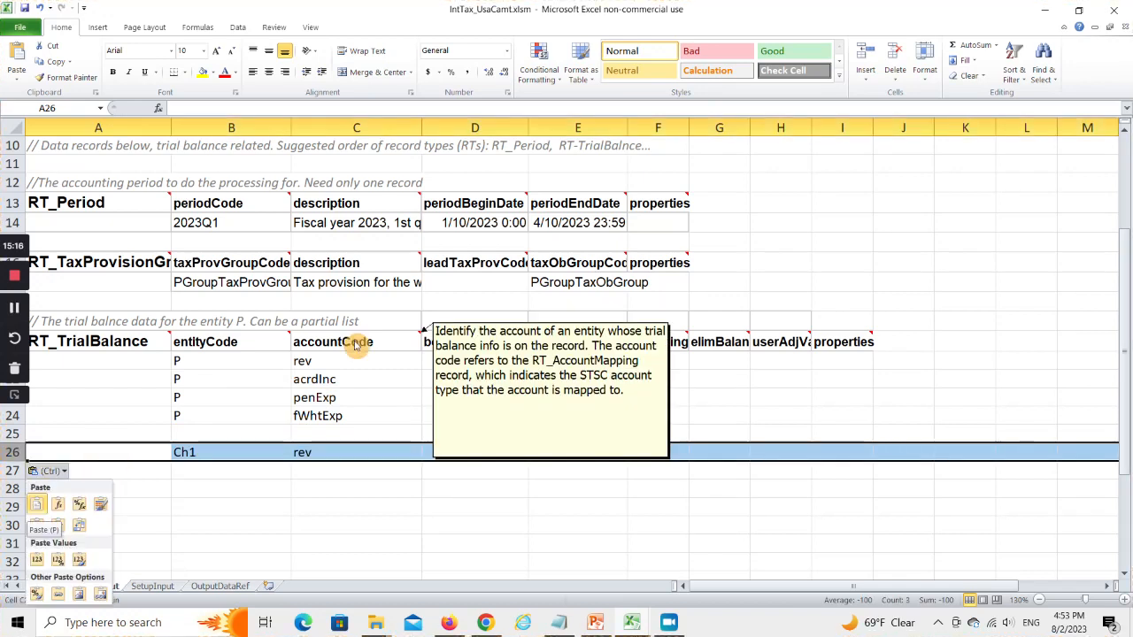
click(134, 455)
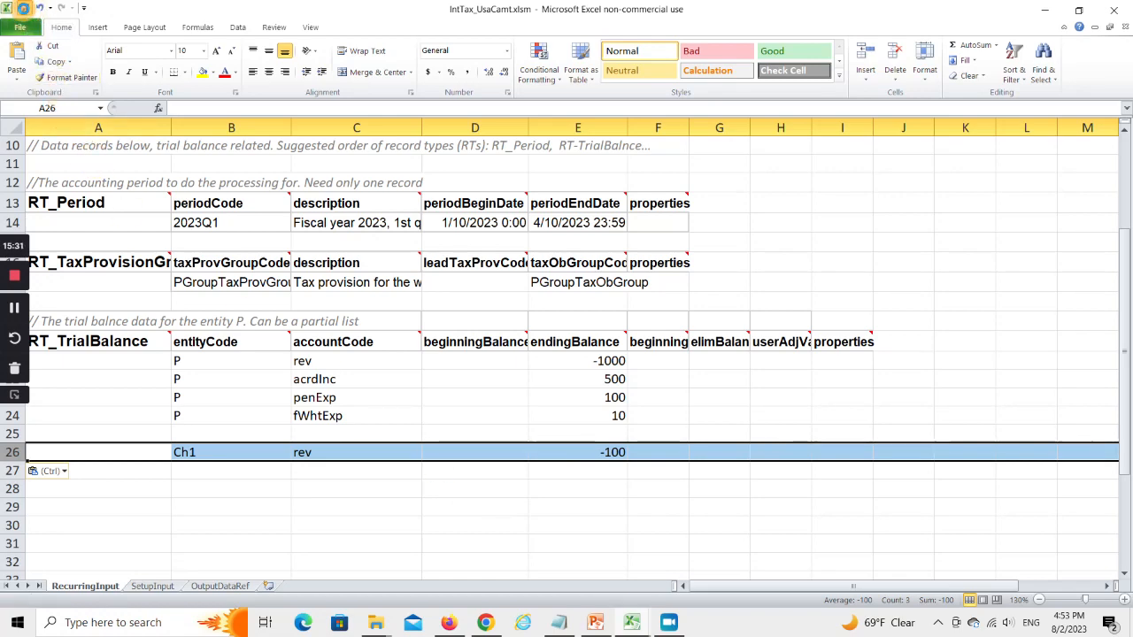
Submit the updated input to TaxMeter.com for calculation and open the new B2T output
scroll(324, 328, up, 2)
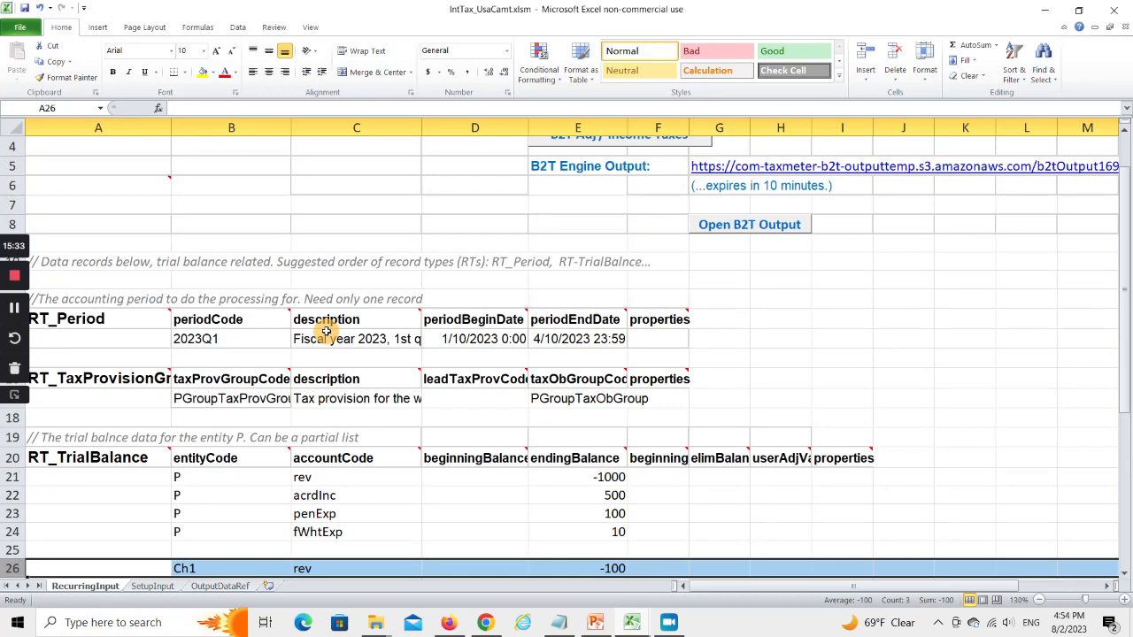
scroll(321, 329, up, 1)
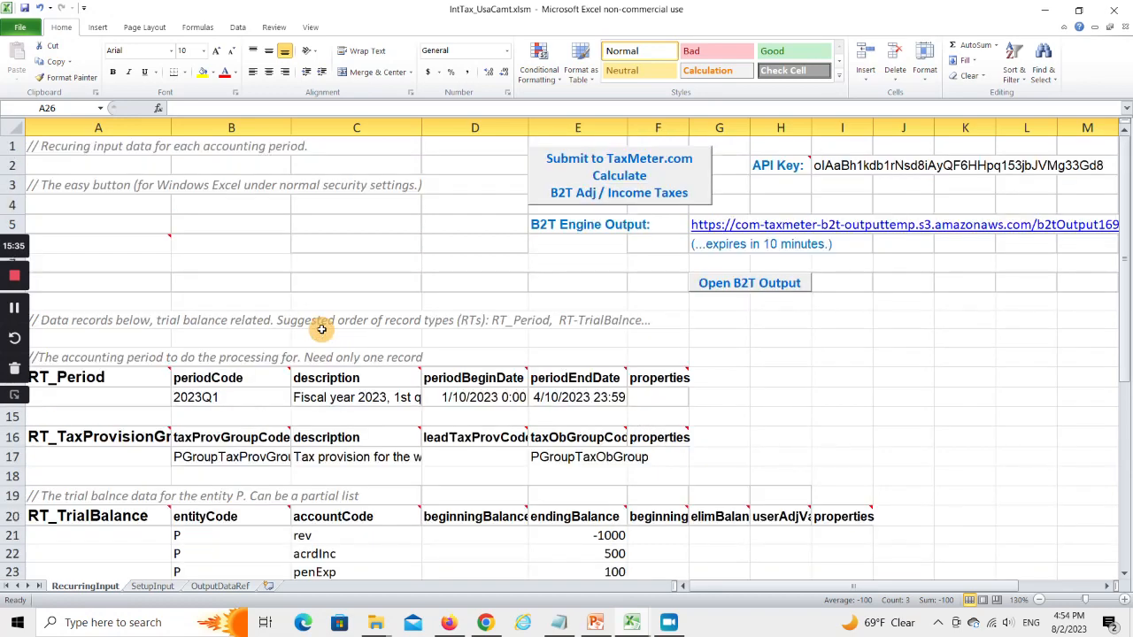
click(577, 179)
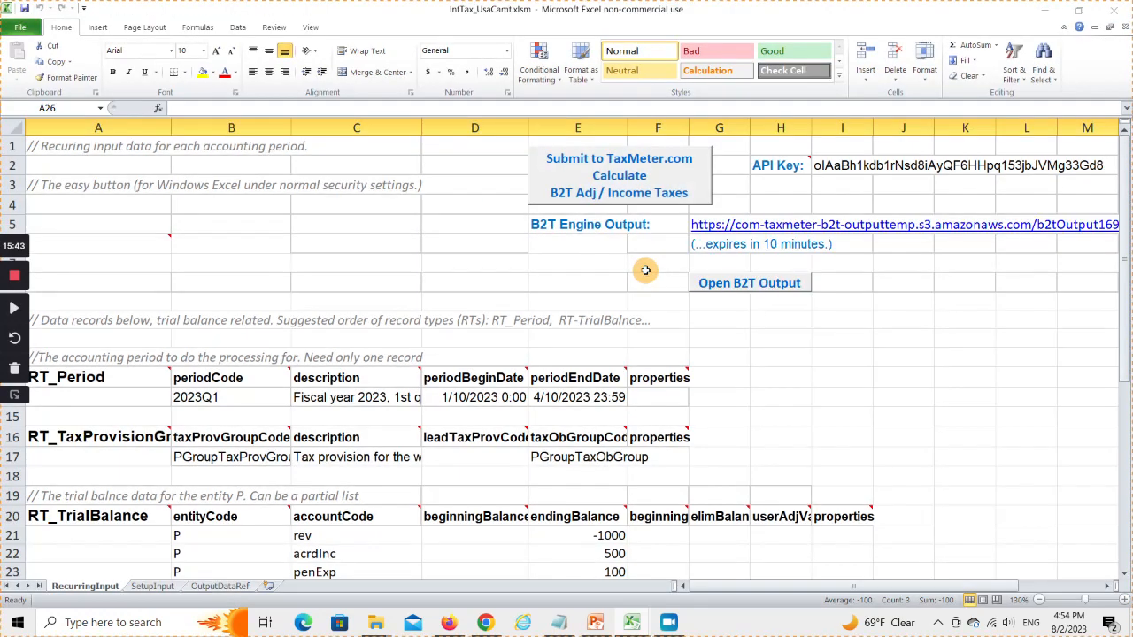
click(750, 285)
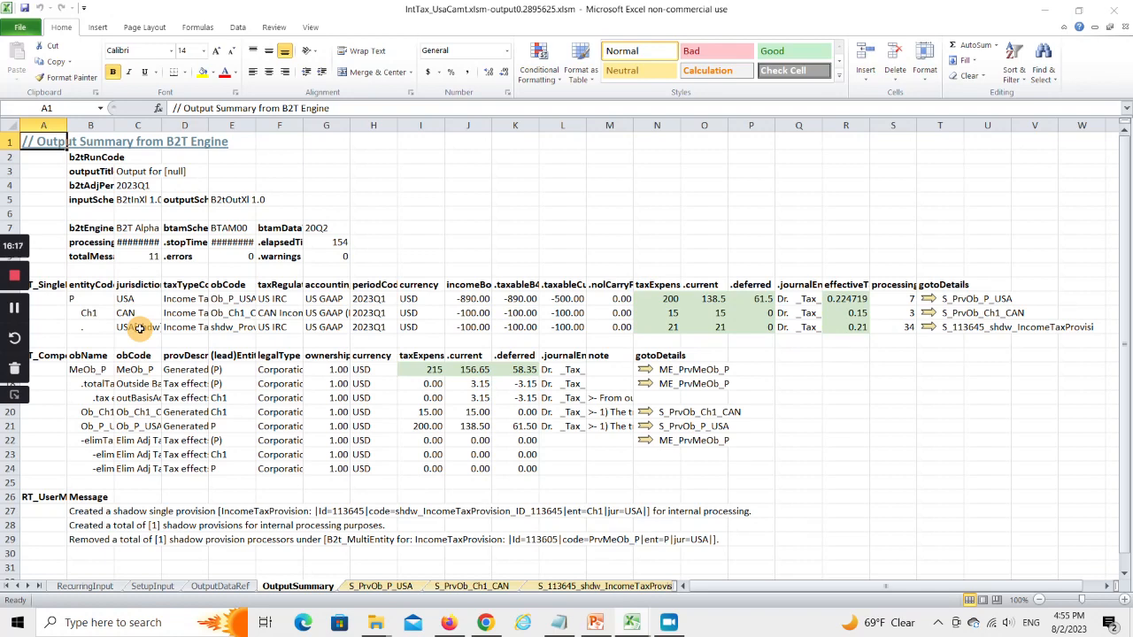
Open the provision details for P, USA and review the current tax expense calculation through its special items
click(926, 302)
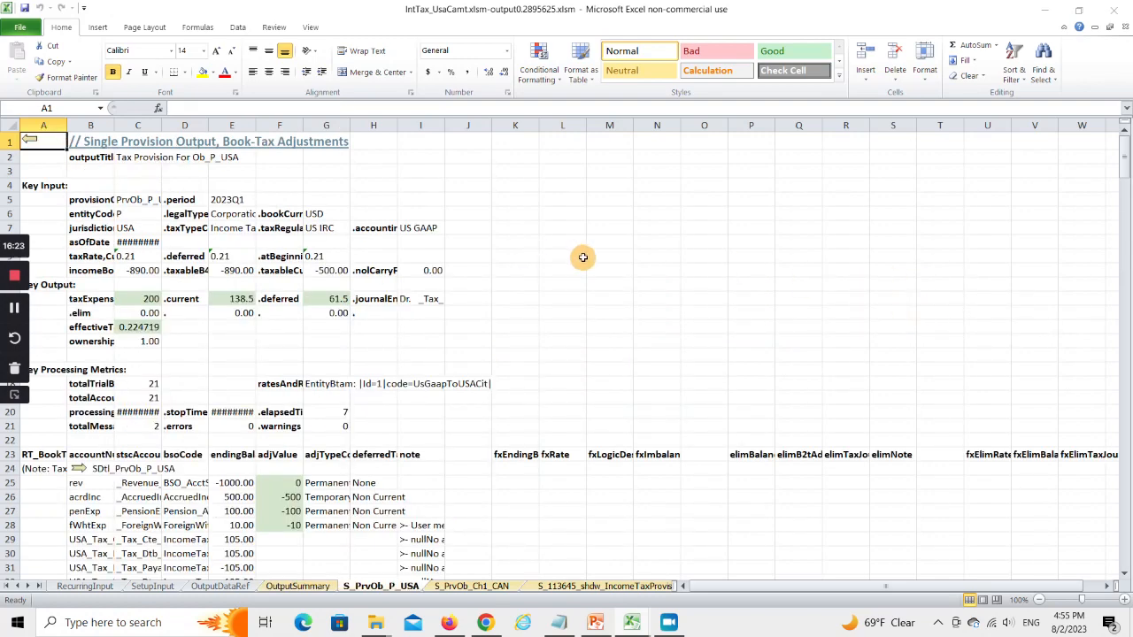
scroll(583, 257, down, 7)
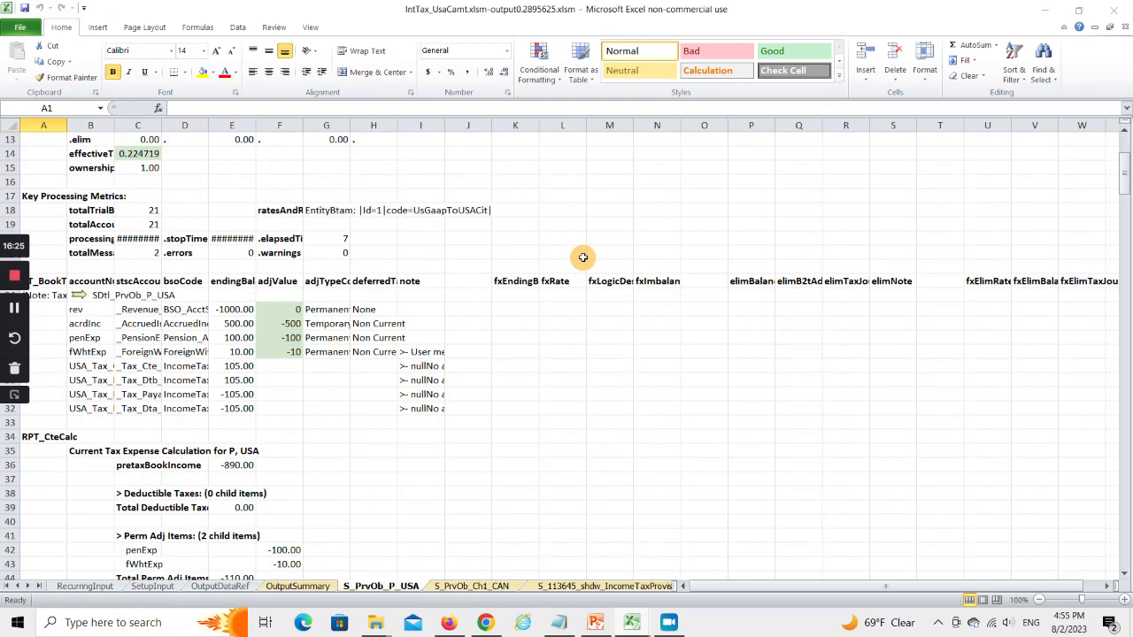
scroll(584, 256, down, 2)
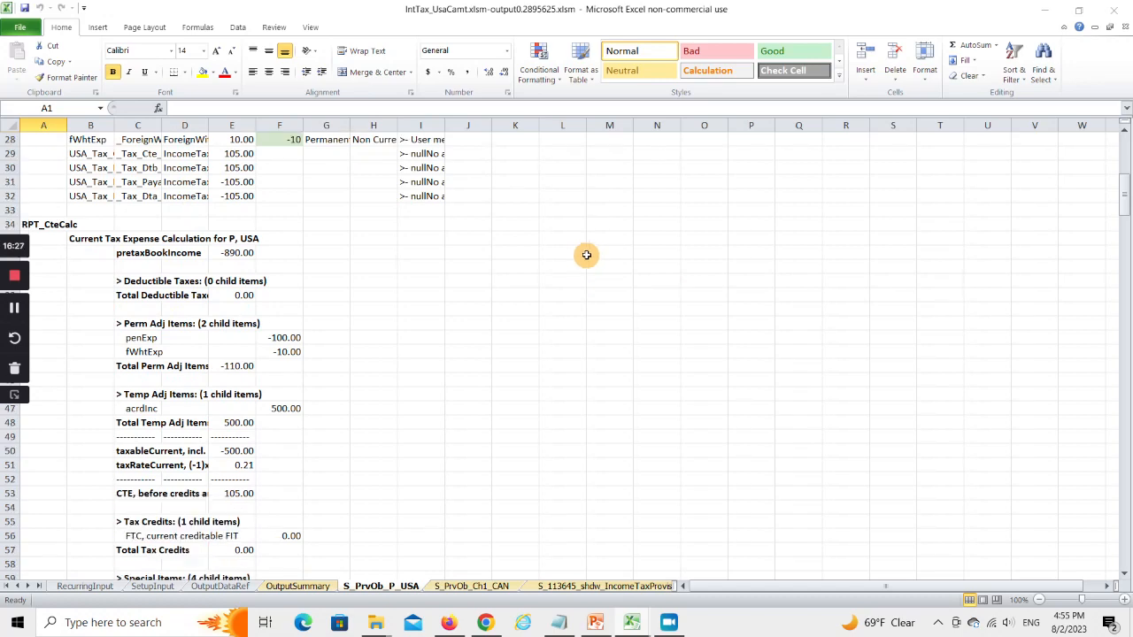
scroll(586, 255, down, 2)
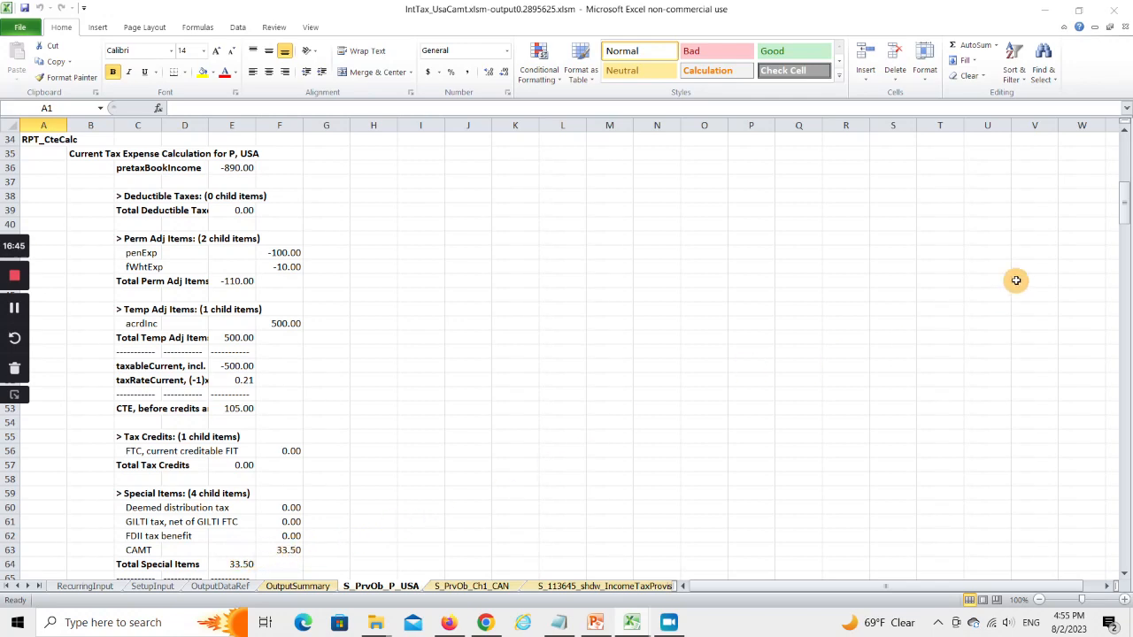
Examine the CAMT data by child entity in RPT_UsaCamtCalcSingle, checking the CFC foreign tax column and the total afsi
drag(1127, 214, 1073, 532)
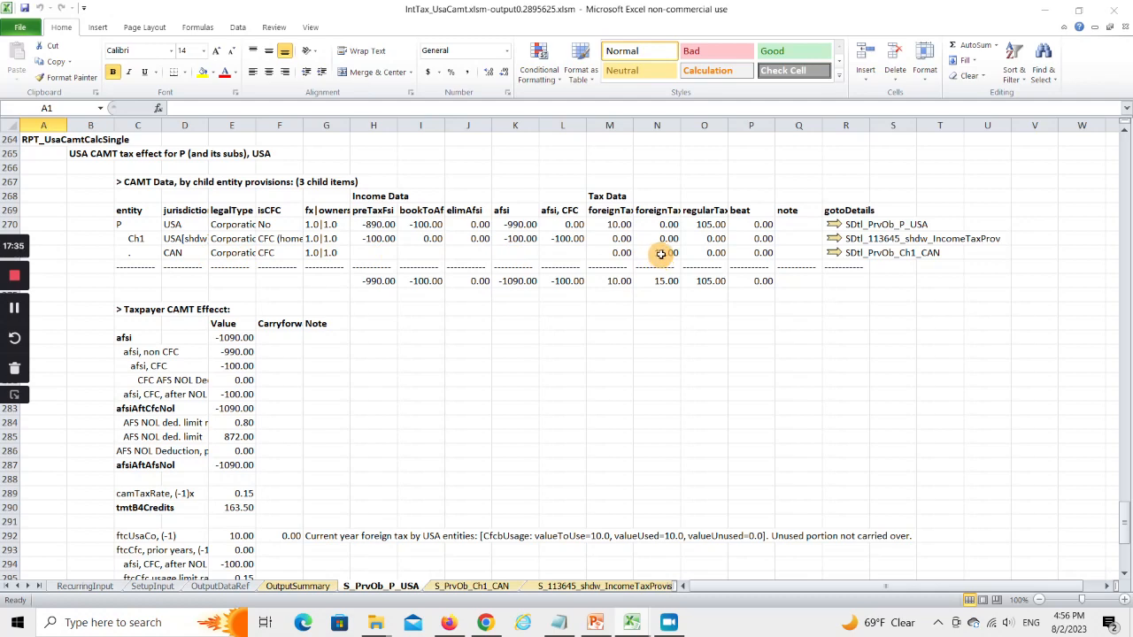
click(652, 213)
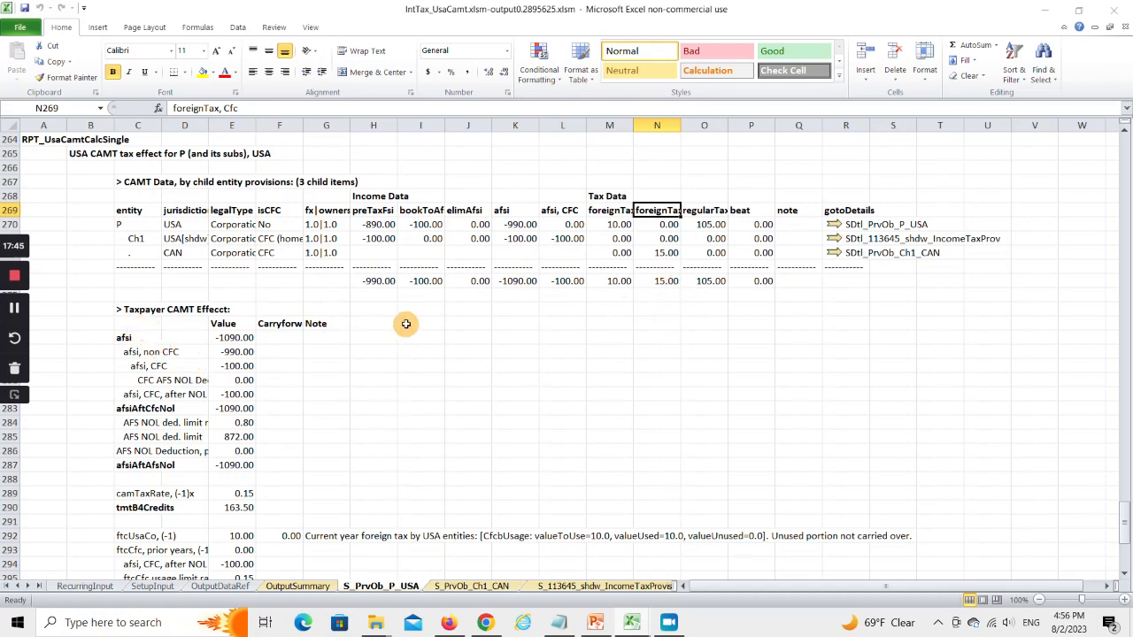
click(510, 285)
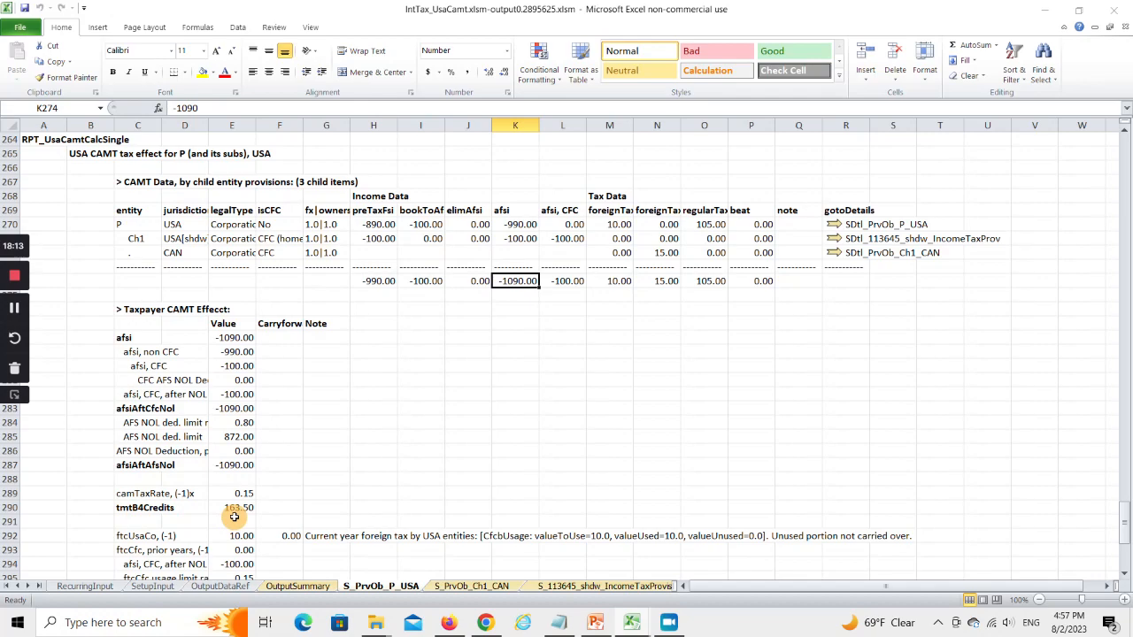
Examine the Taxpayer CAMT Effect section from afsi to tmtAftCredits, checking this year's CFC foreign tax credit
click(1125, 576)
click(1125, 576)
click(1125, 576)
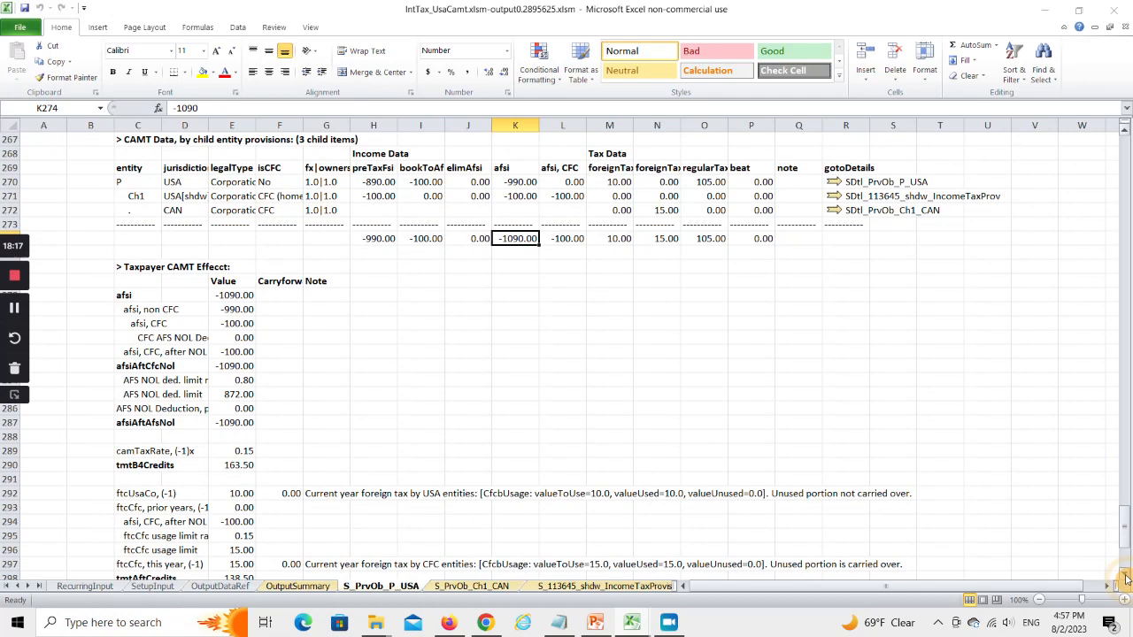
click(1125, 576)
click(1126, 576)
click(1125, 576)
click(1126, 576)
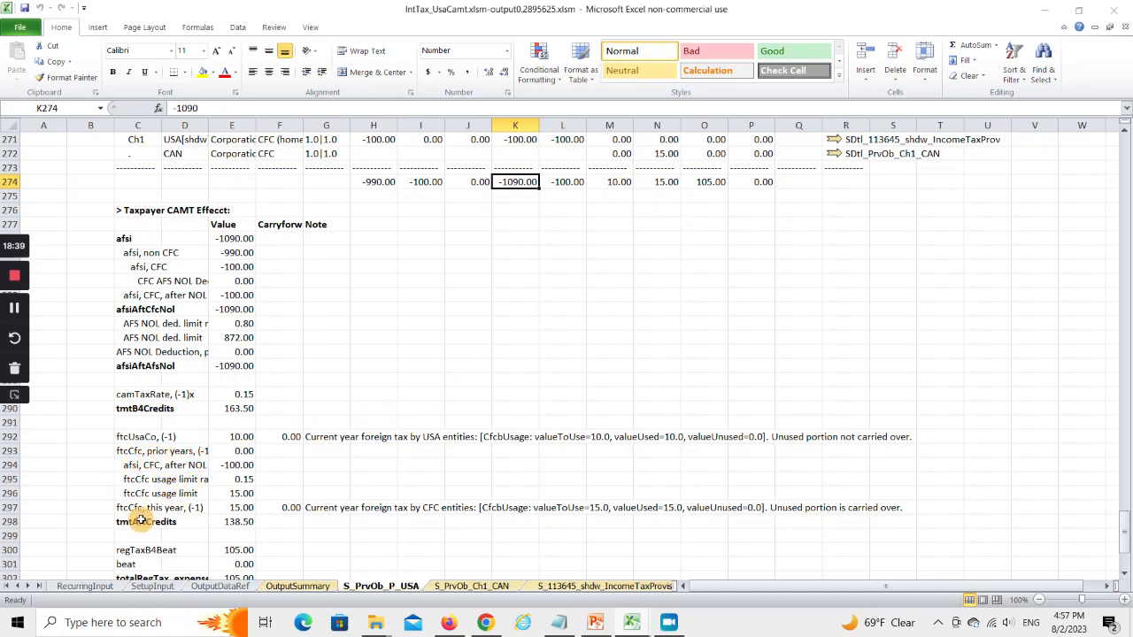
click(249, 510)
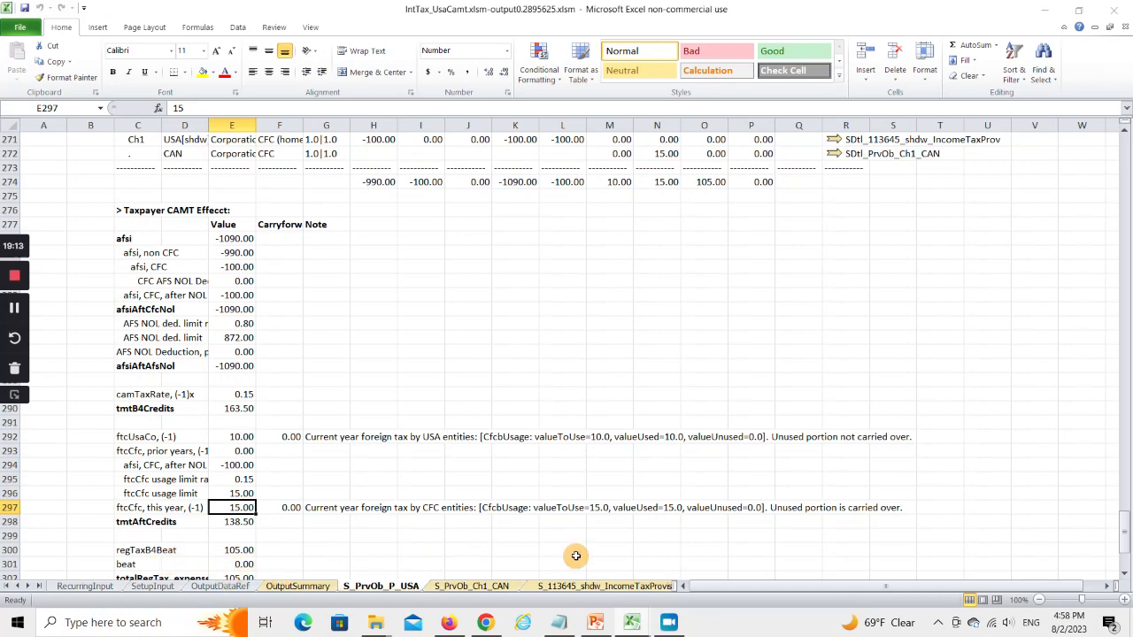
Review the regular tax comparison, CAMT tax expense and CAMT journal entry, and switch to the IntTax_UsaCamt presentation in PowerPoint
click(1125, 576)
click(1125, 576)
click(1125, 577)
click(1124, 576)
click(1125, 576)
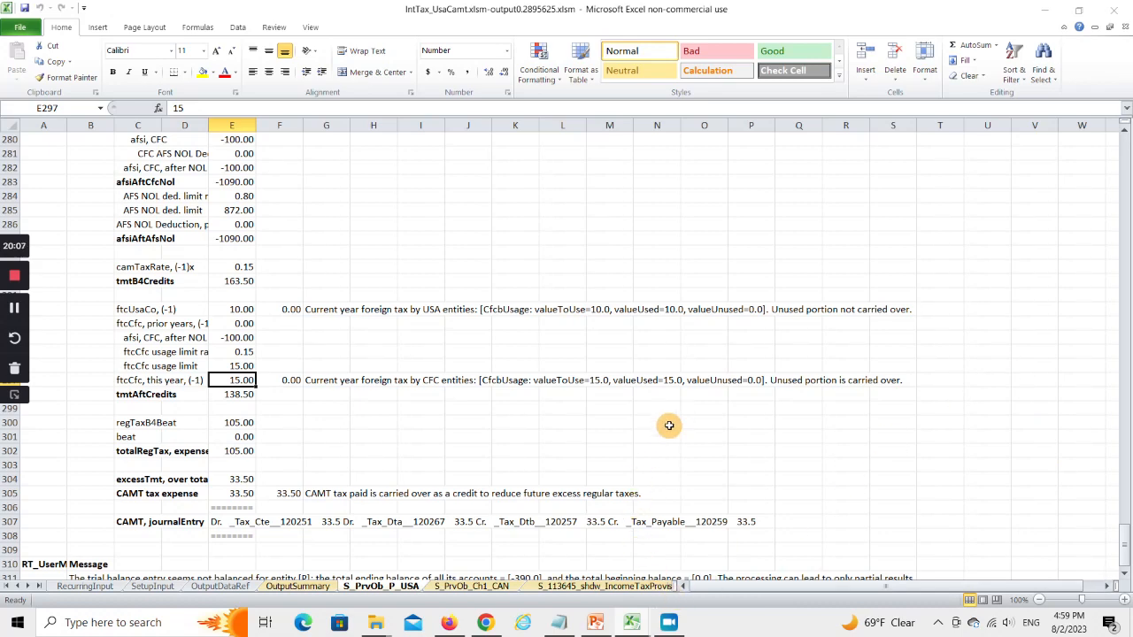
click(595, 620)
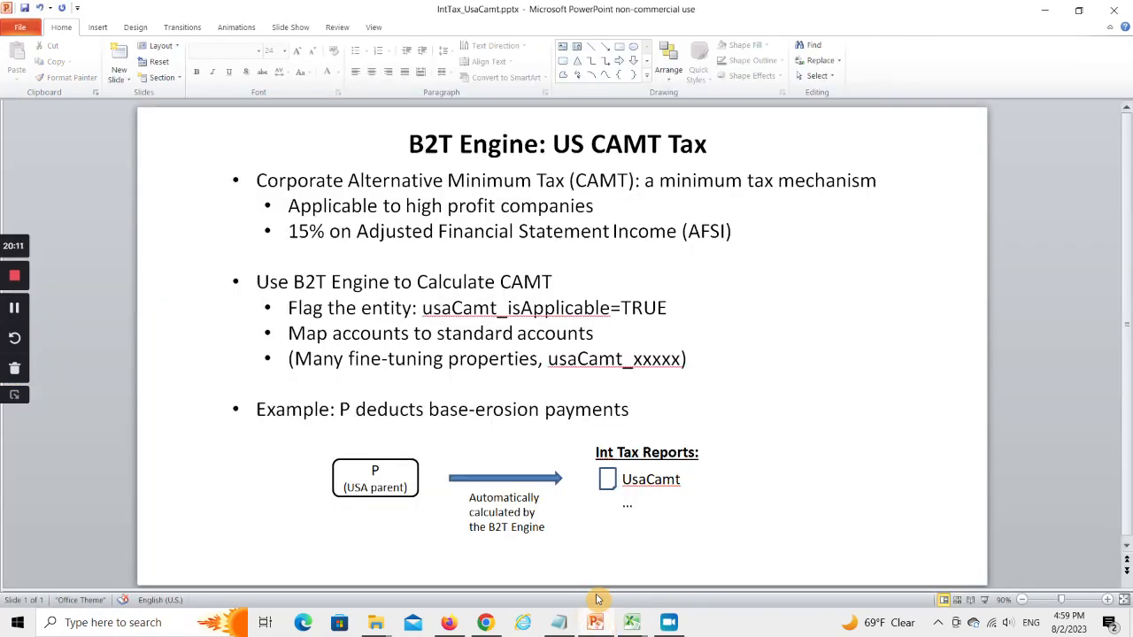